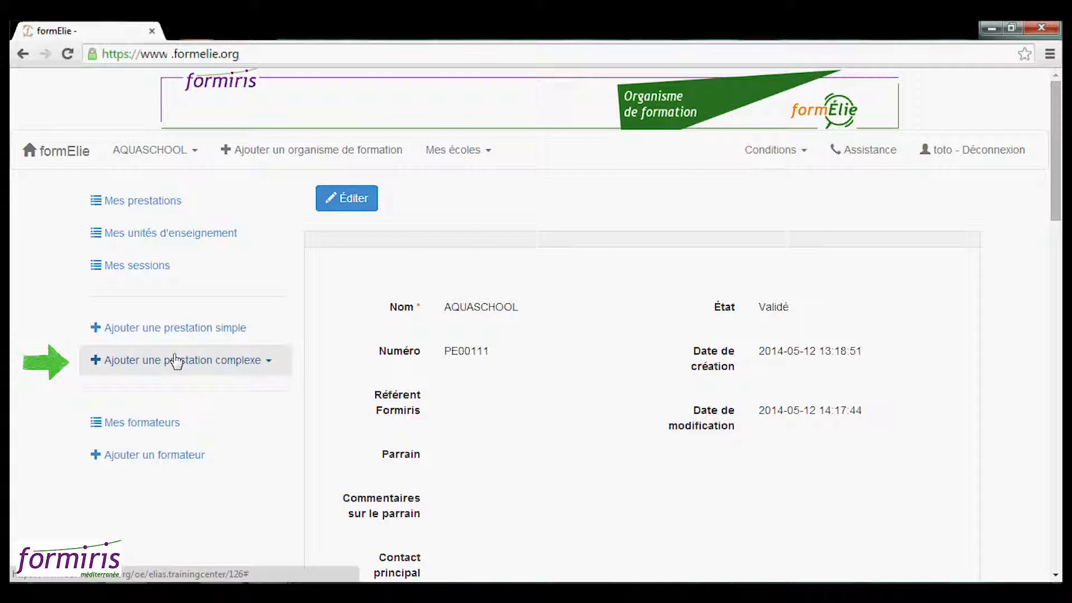
Start a complex prestation named "Mise en en place et accompagnement d'une action de prévention de la violence et apaisement des comportements" with origin Chef d'établissement
click(176, 361)
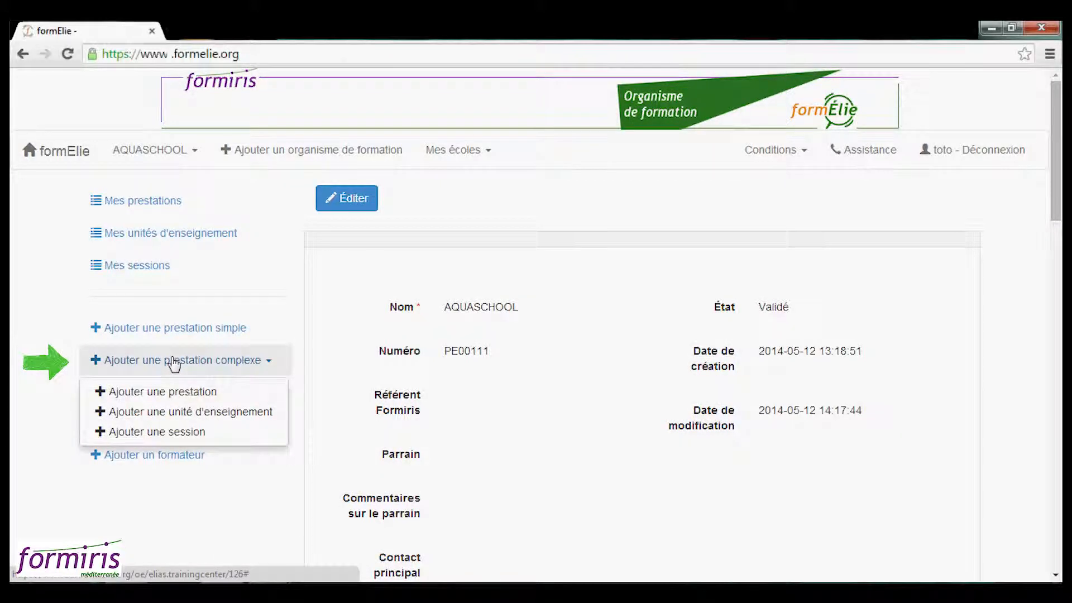
click(172, 396)
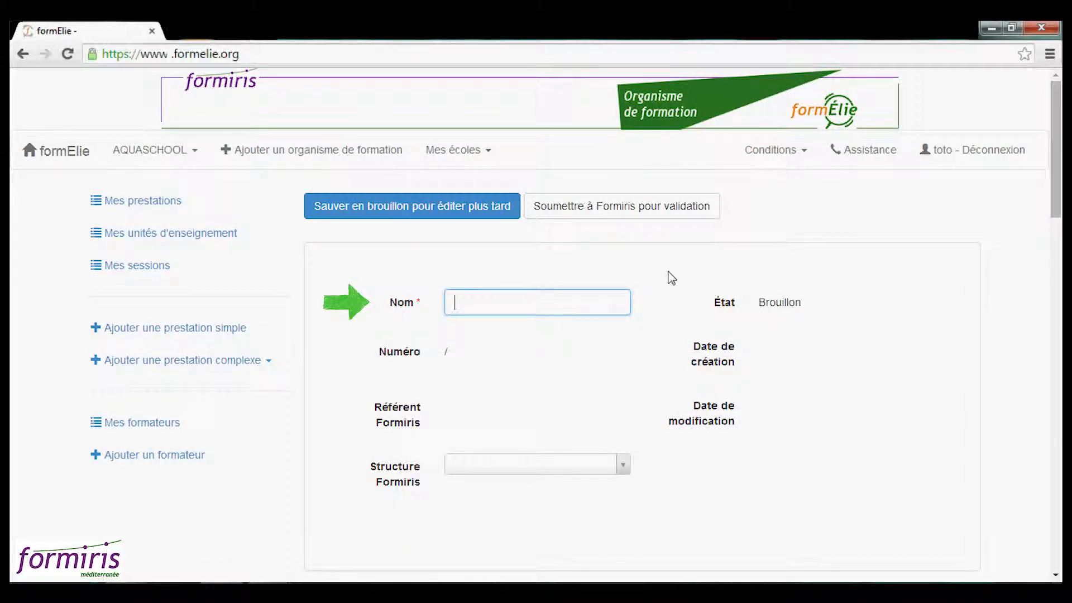
key(ctrl+v)
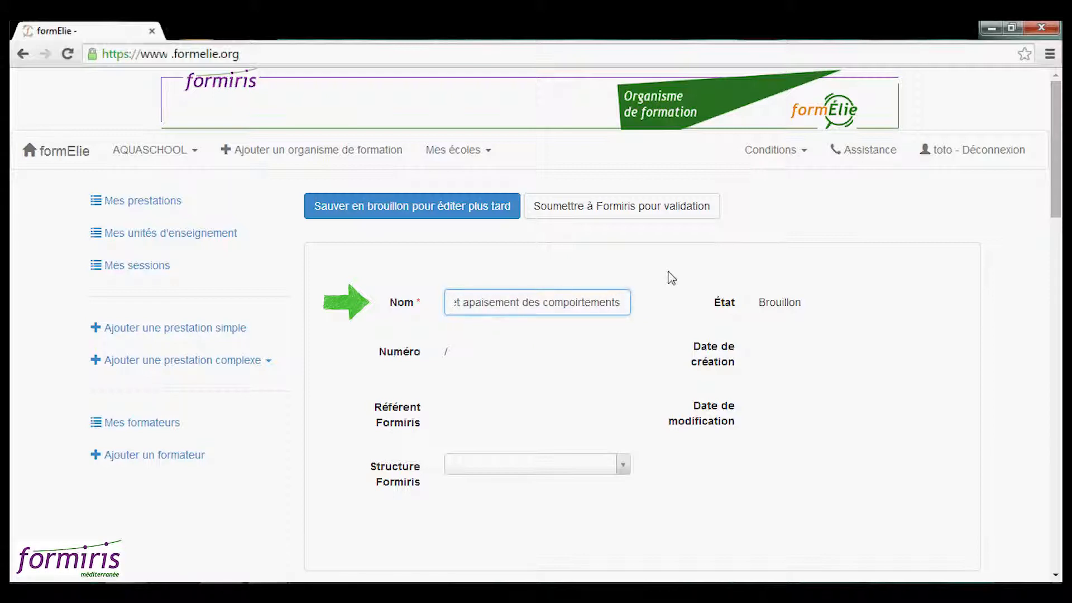
key(BackSpace)
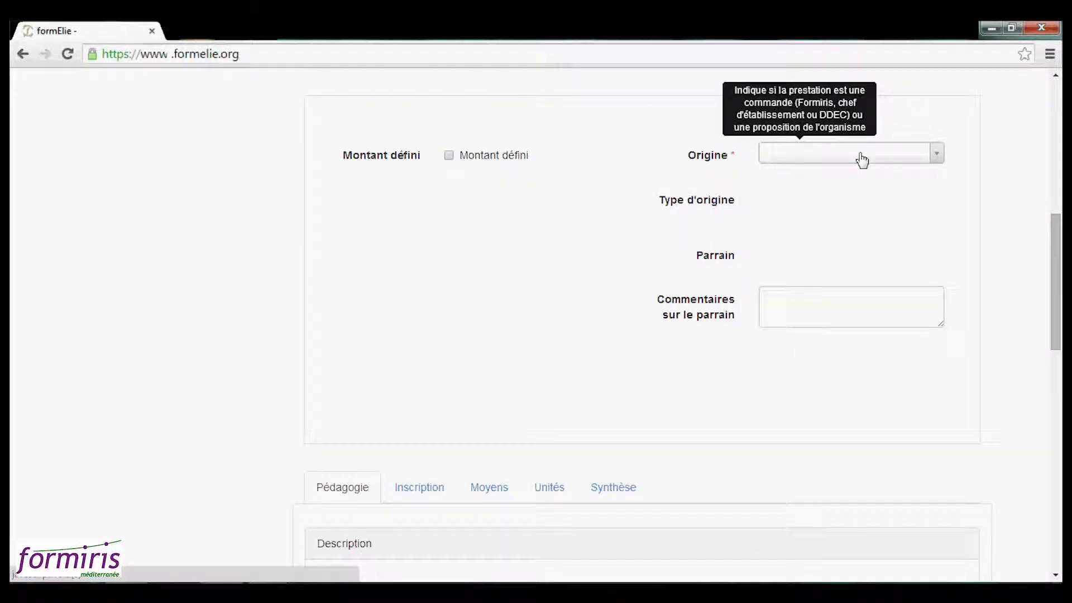
click(860, 159)
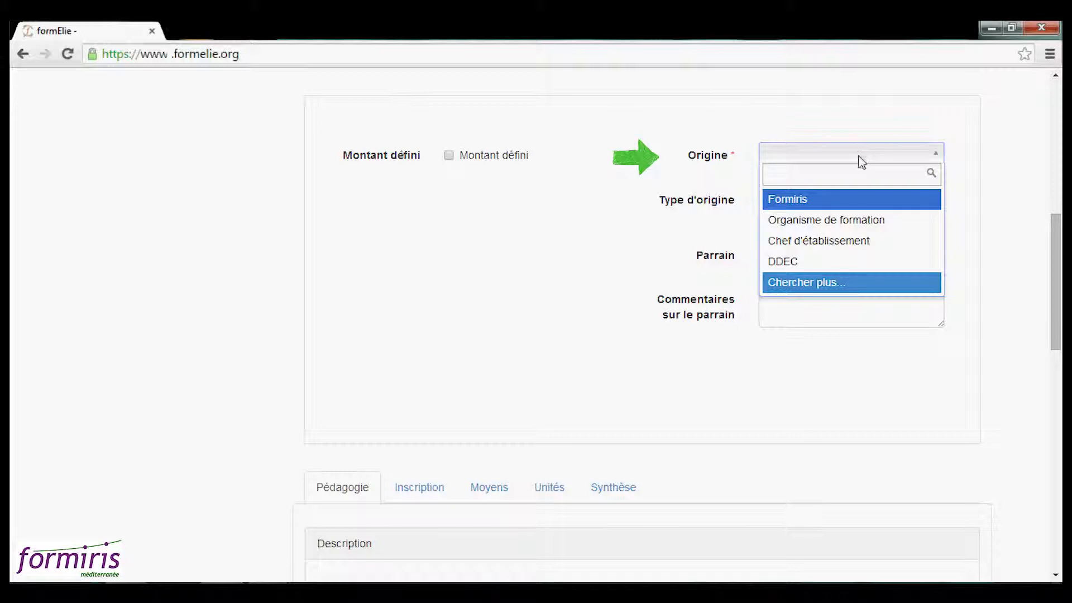
click(854, 240)
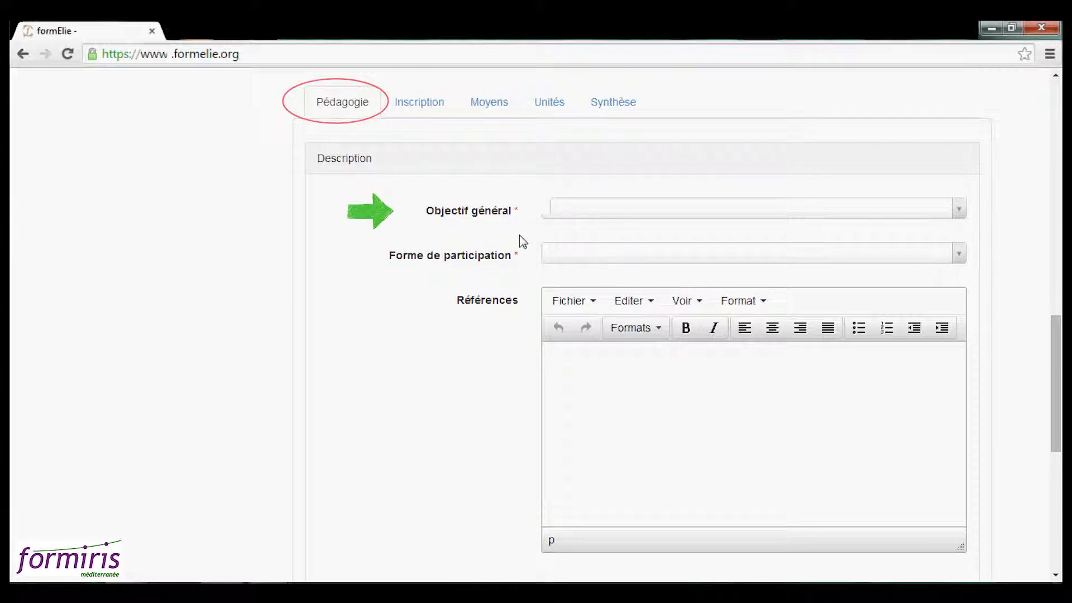
Set Objectif général to "Perfectionnement, élargissement des compétences" and Forme de participation to "Collective formation intra"
click(611, 215)
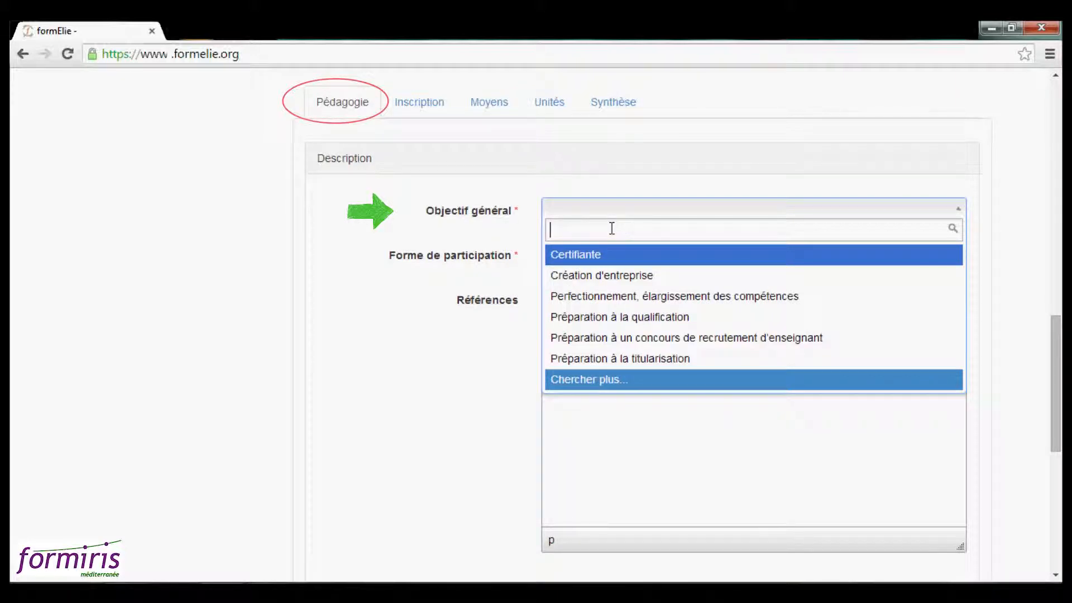
click(614, 296)
click(569, 258)
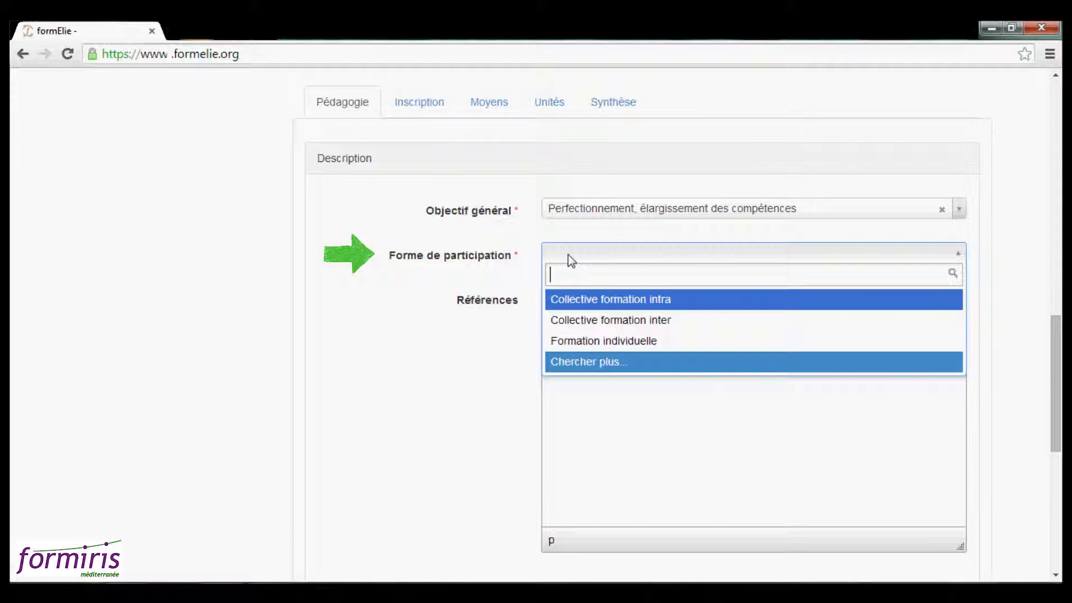
click(606, 303)
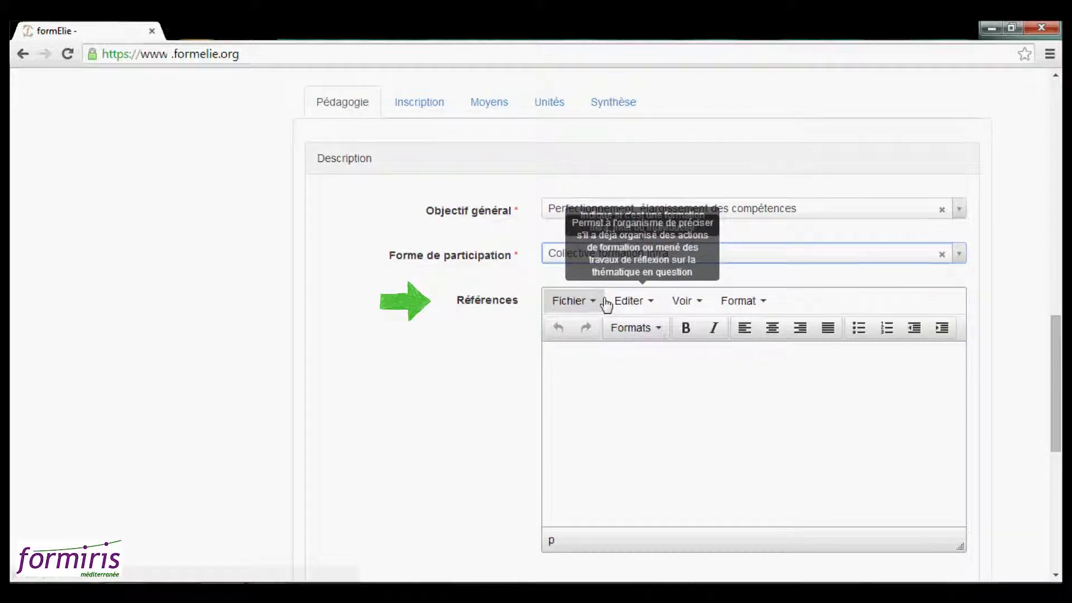
In the Inscription section, enter "aucune" as Modalité d'entrée and set Type de positionnement to Aucun
click(423, 103)
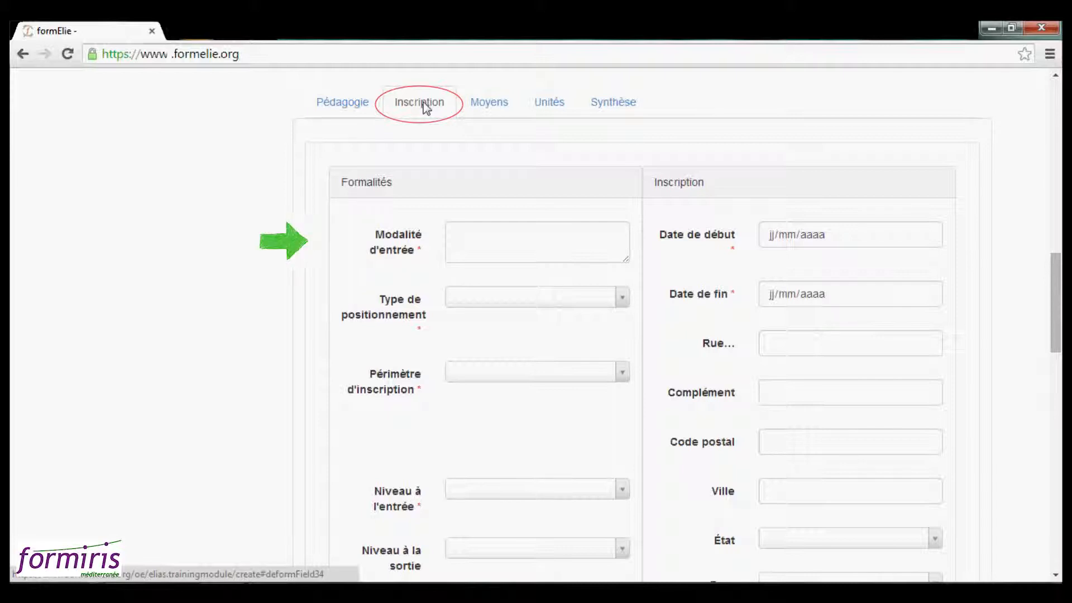
click(507, 238)
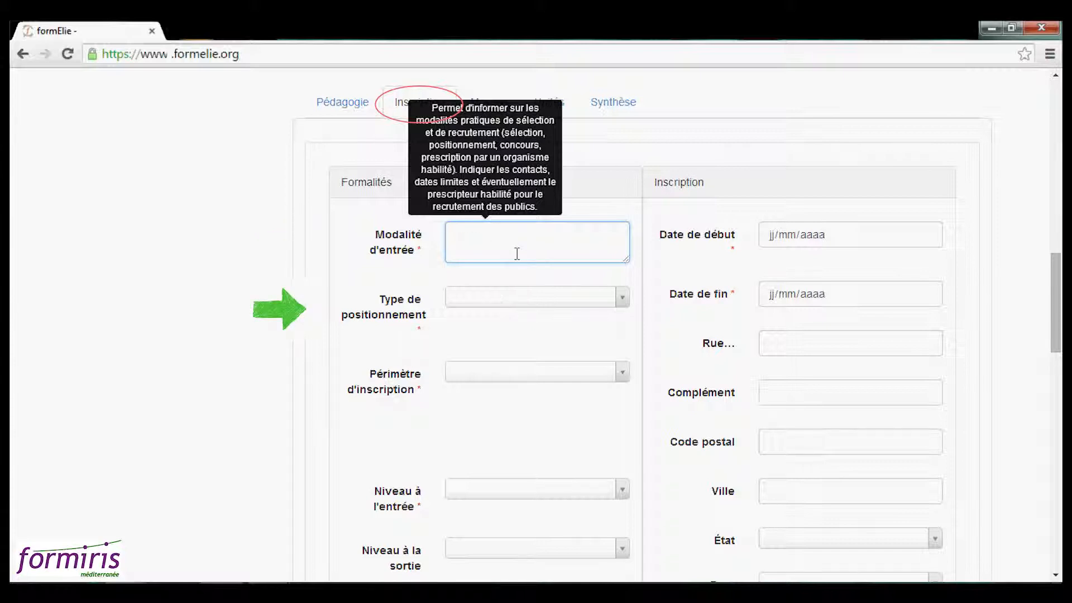
text(aucune)
click(510, 301)
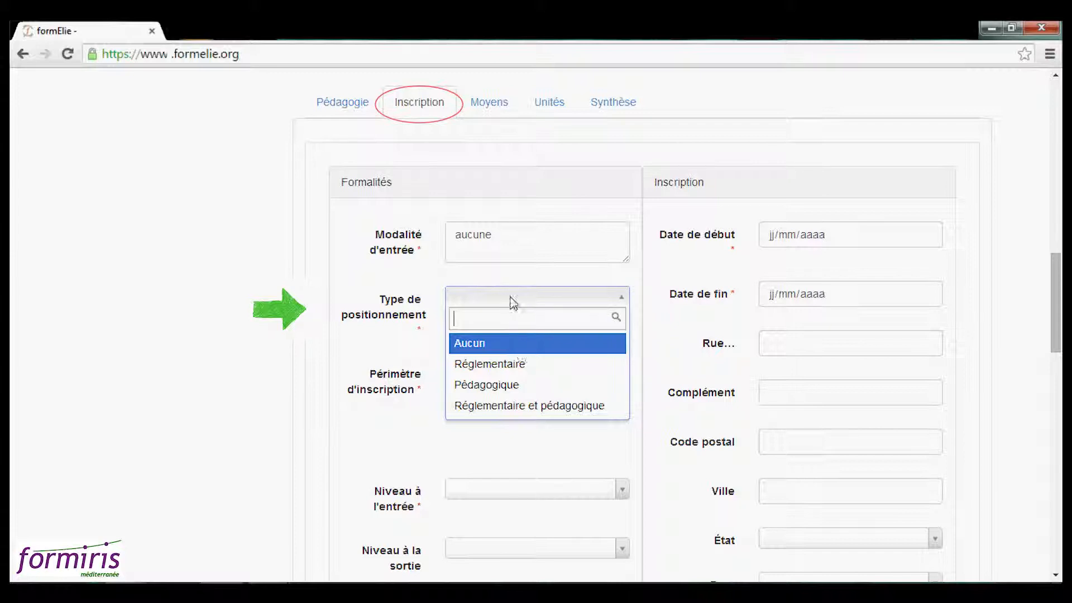
click(517, 345)
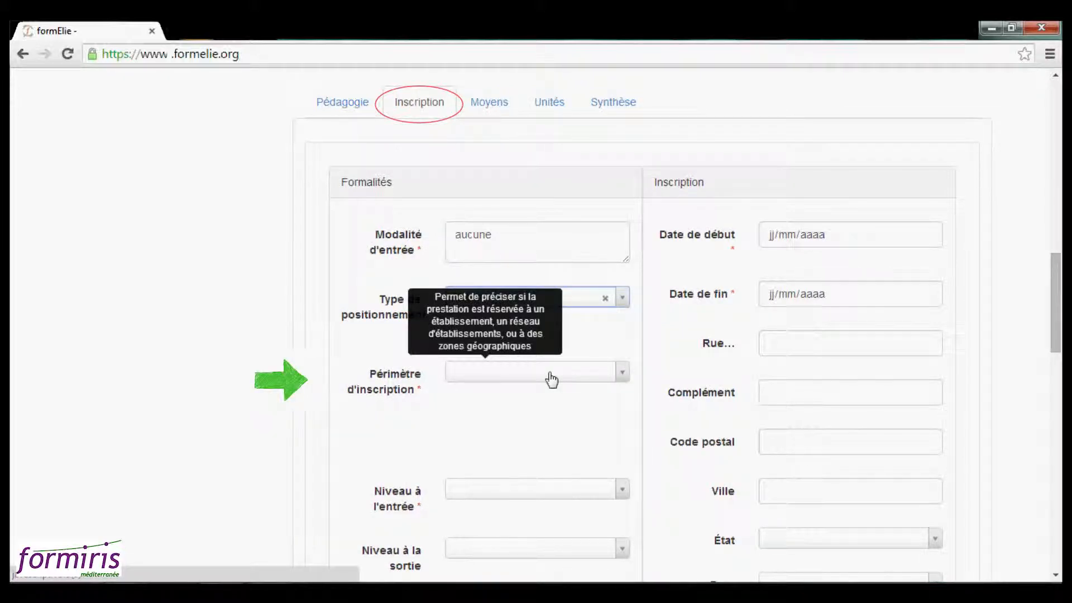
Set Périmètre d'inscription to Établissement and the registration period from 14/05/2014 to 16/05/2014
click(552, 379)
click(550, 376)
click(551, 375)
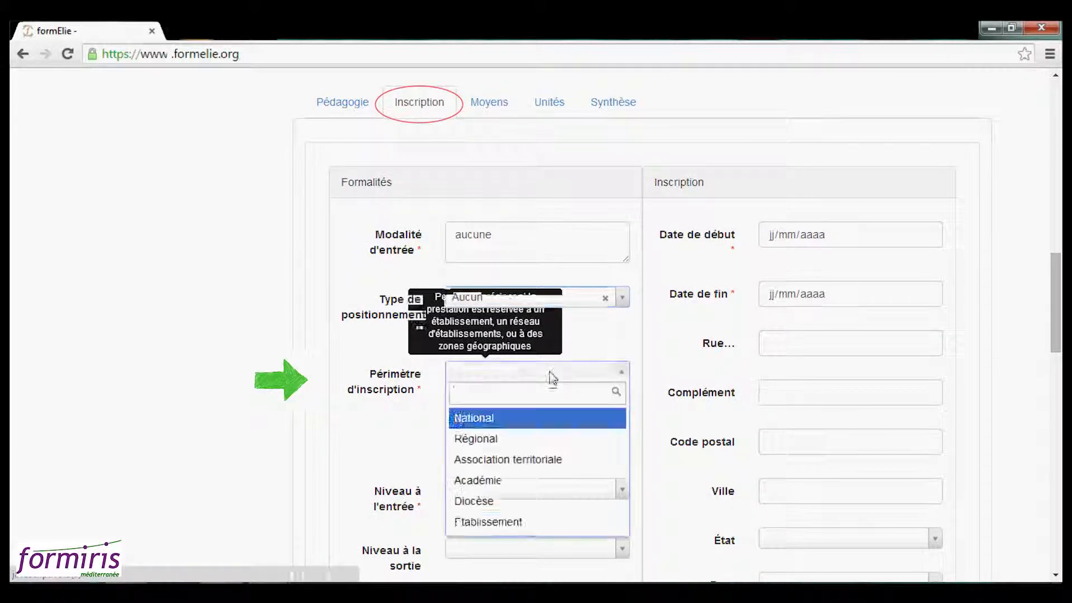
click(528, 522)
scroll(503, 502, down, 3)
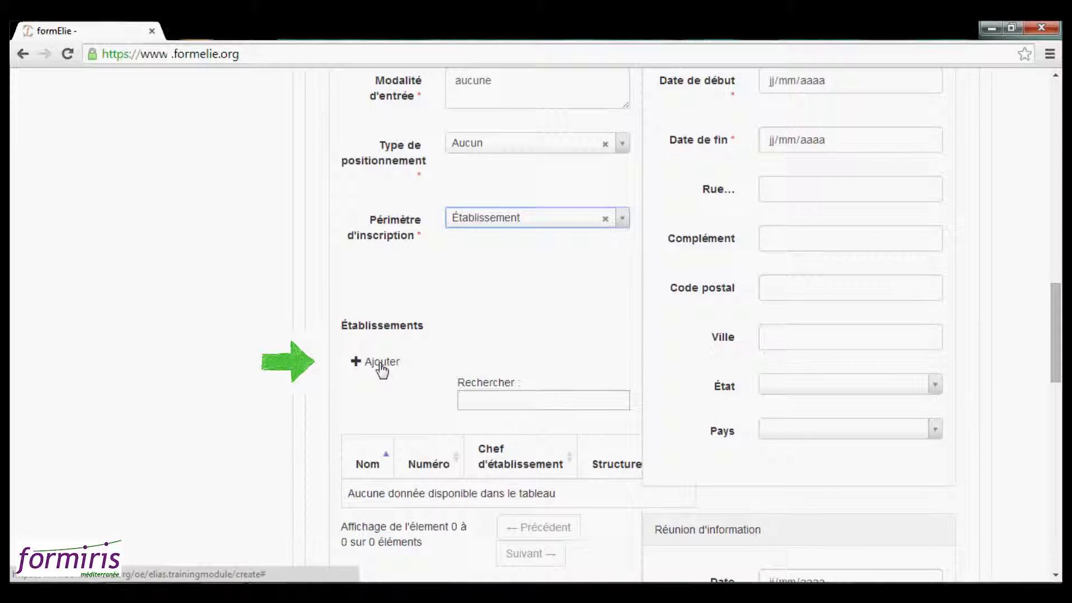
scroll(849, 167, up, 1)
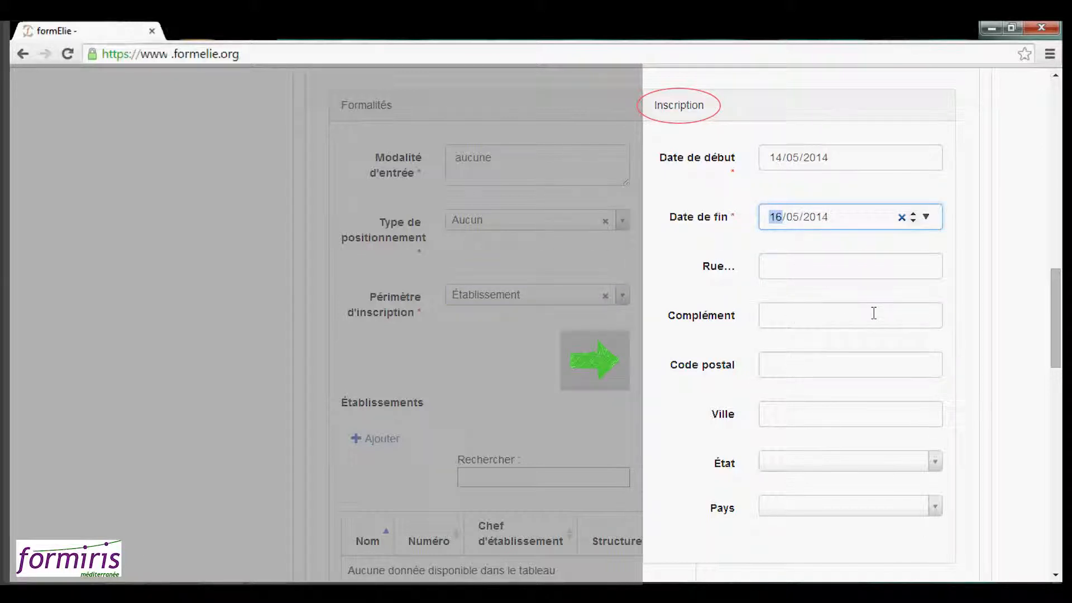
Set Niveau à l'entrée to Aucun and enable Conditions spécifiques
scroll(818, 385, down, 8)
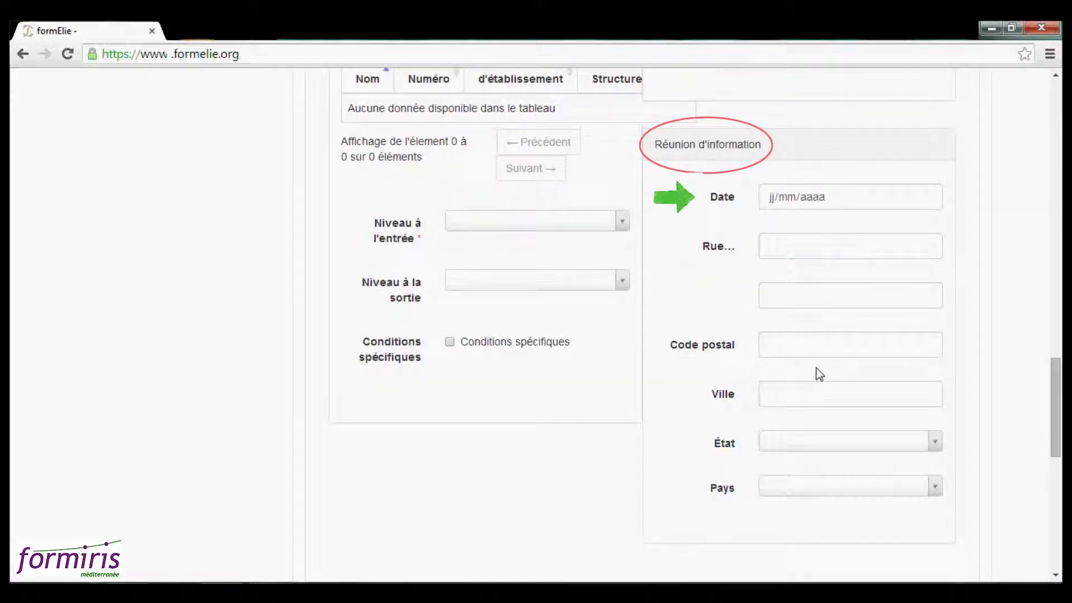
mouse_move(777, 228)
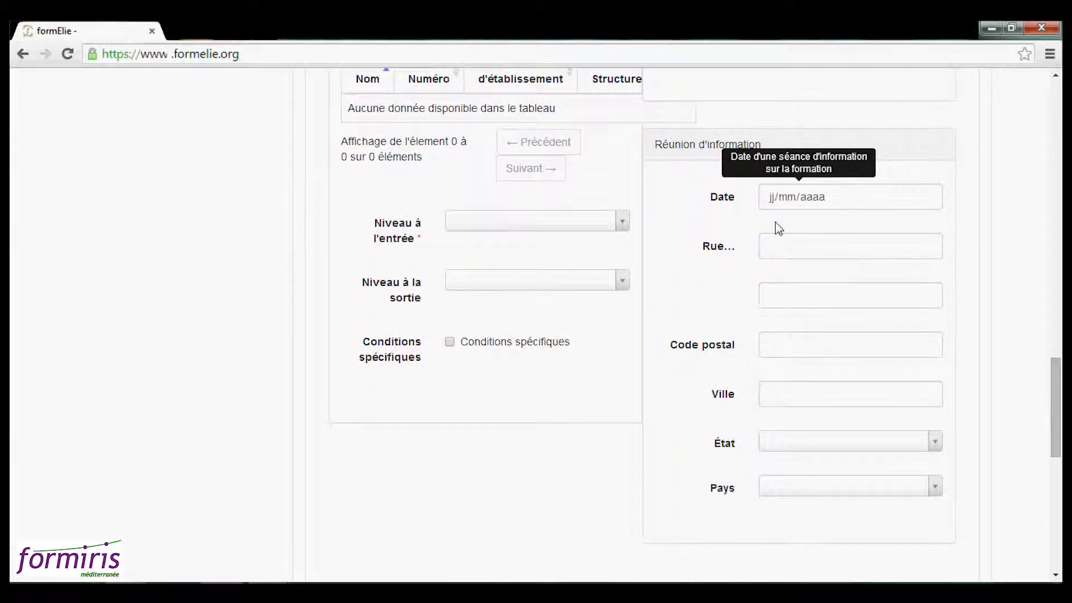
mouse_move(609, 227)
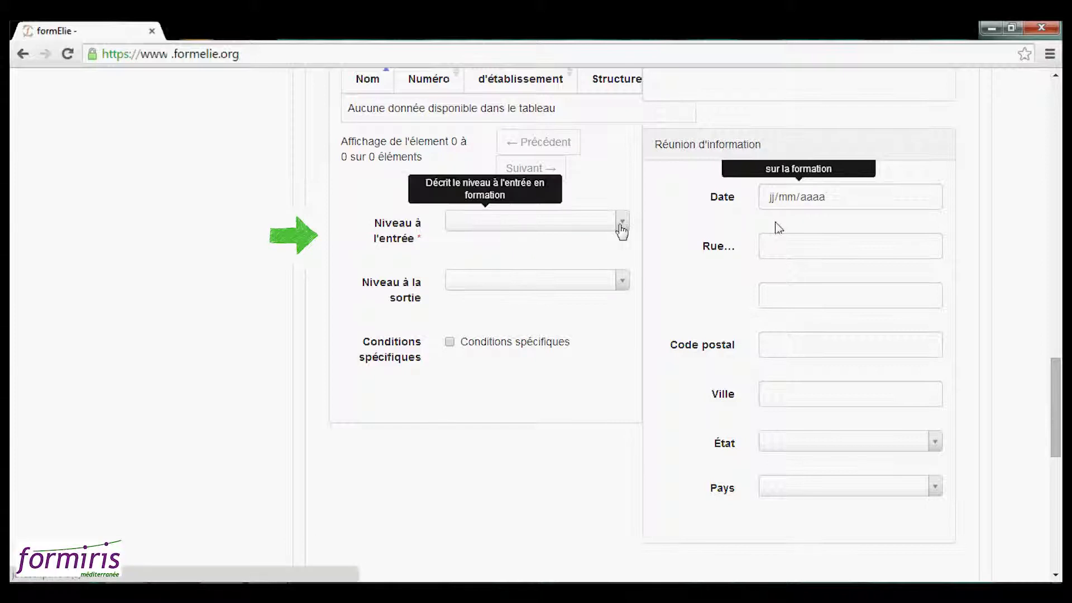
click(621, 227)
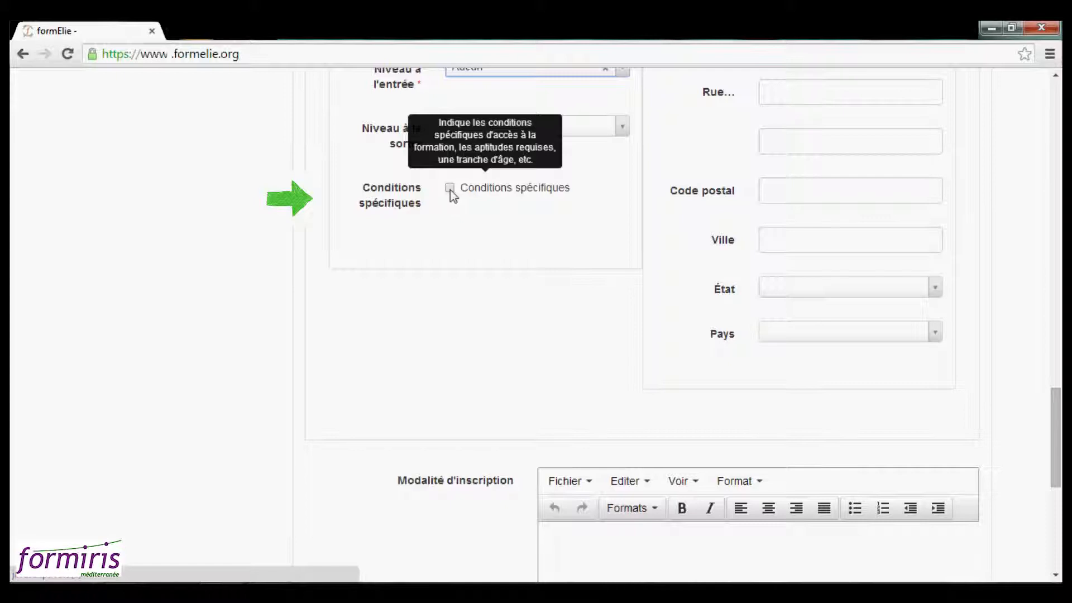
click(450, 191)
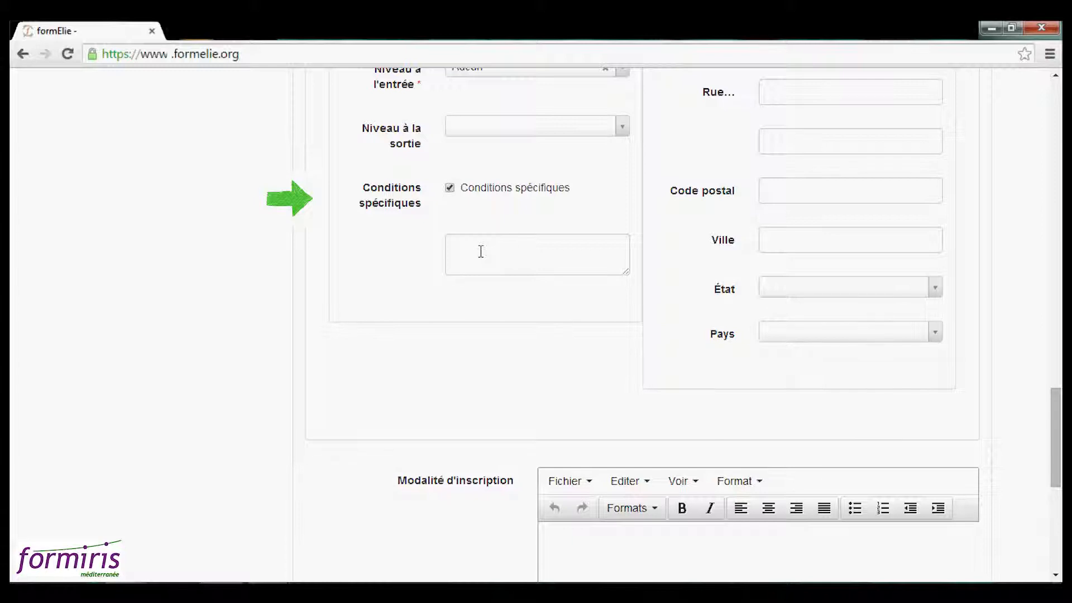
Go to the Modalité d'inscription text area and to the Equipements techniques field of the Moyens section
scroll(481, 252, down, 3)
click(568, 395)
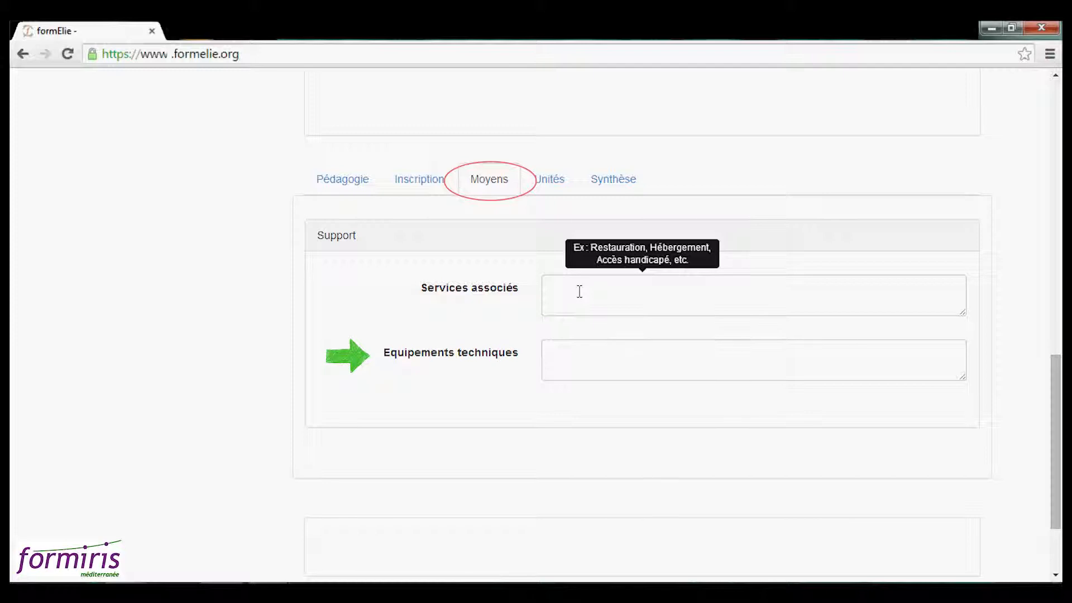
click(579, 361)
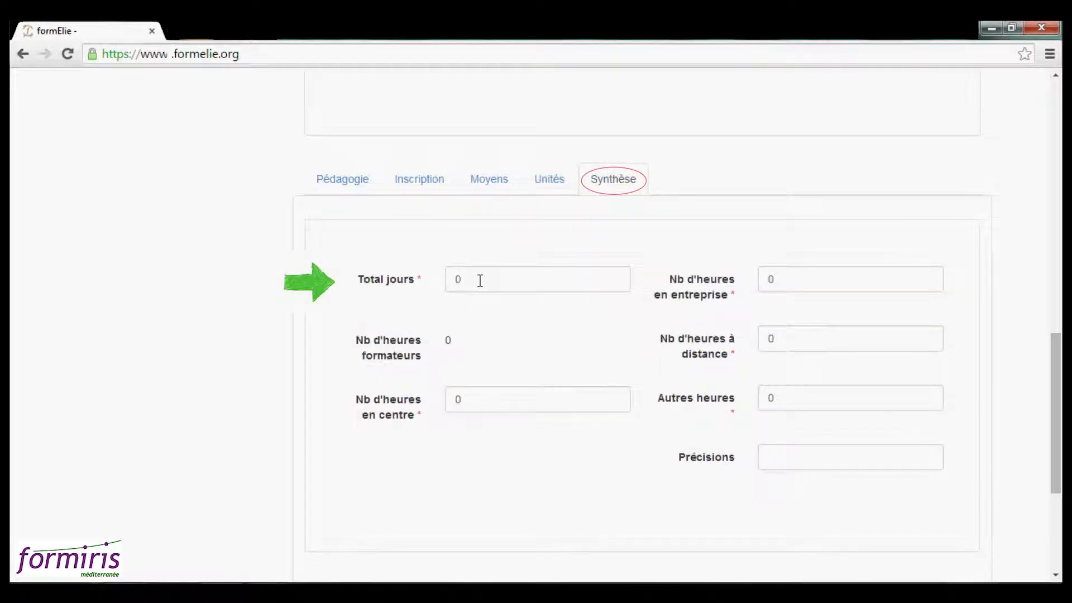
In the Synthèse section, set Total jours to 3 and Nb d'heures en centre to 18
double_click(480, 280)
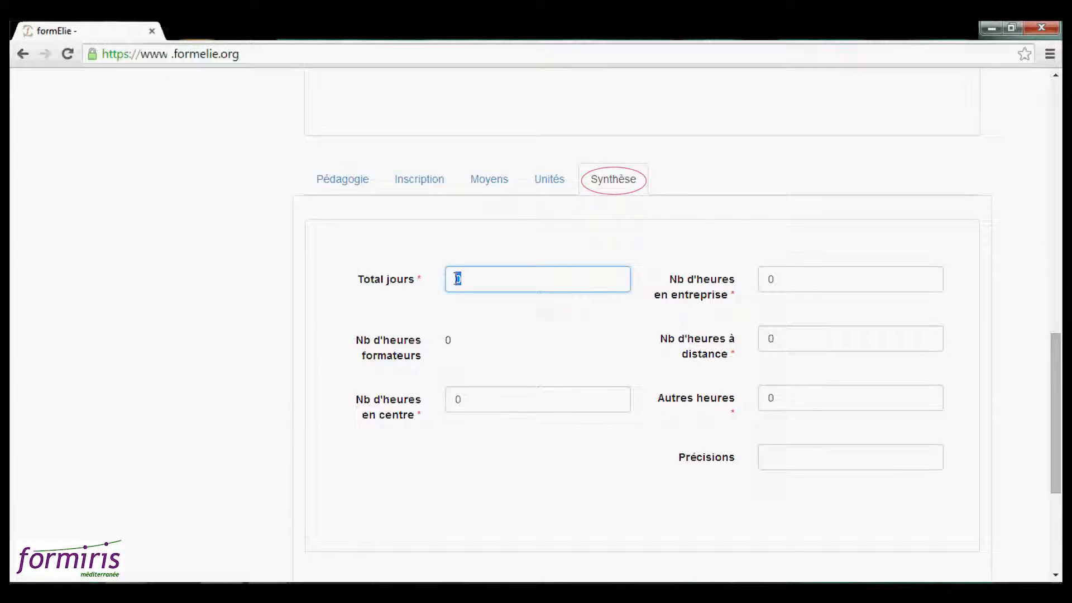
text(3)
key(Tab)
key(shift+Tab)
key(Tab)
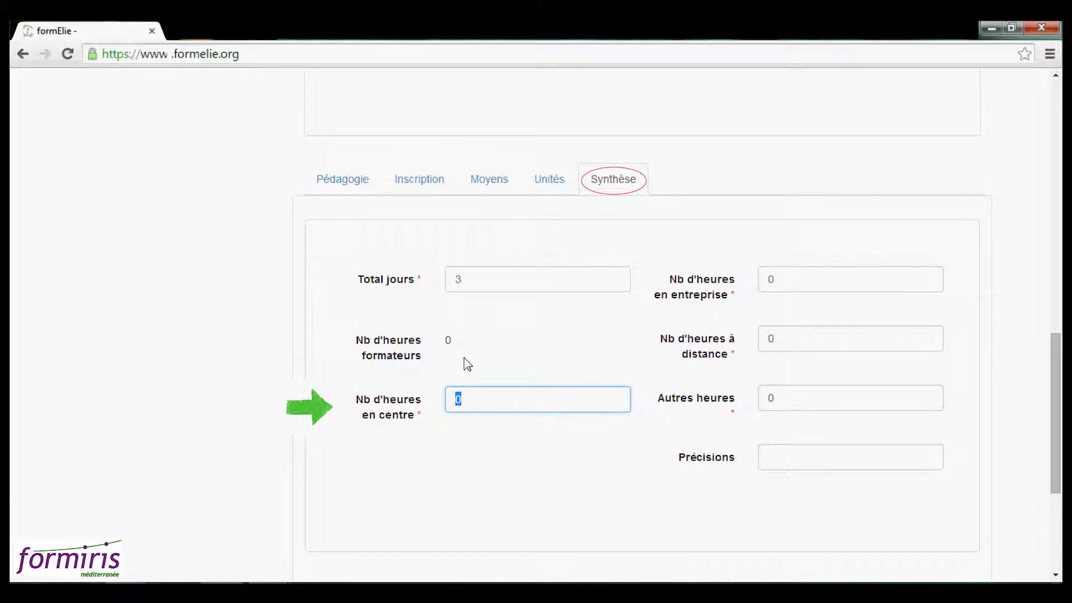
text(18)
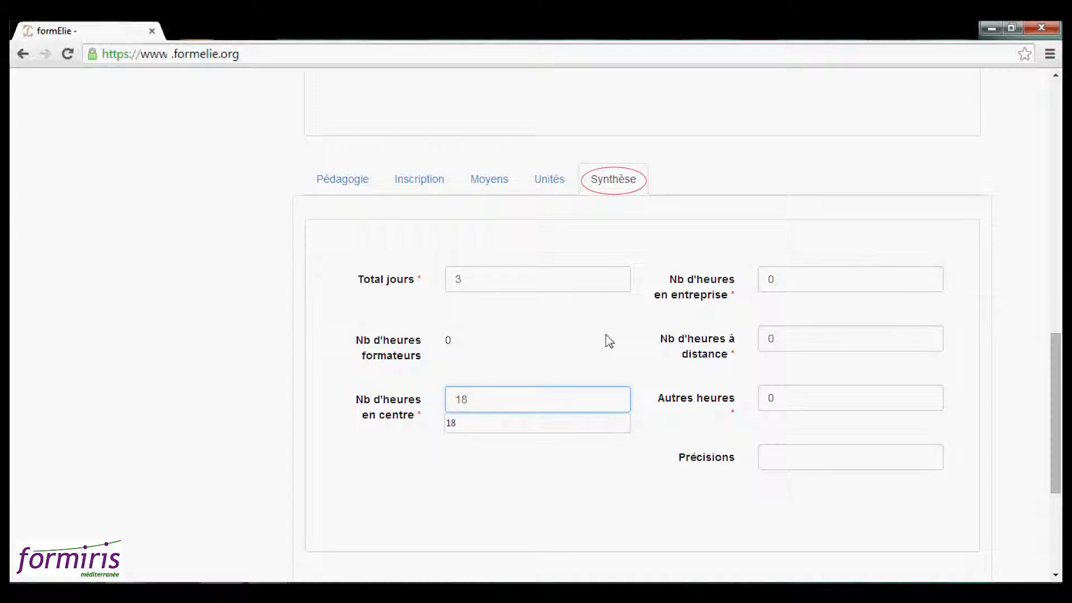
key(Tab)
Fill in the required Contact of the prestation and save the form as a draft
scroll(762, 458, down, 4)
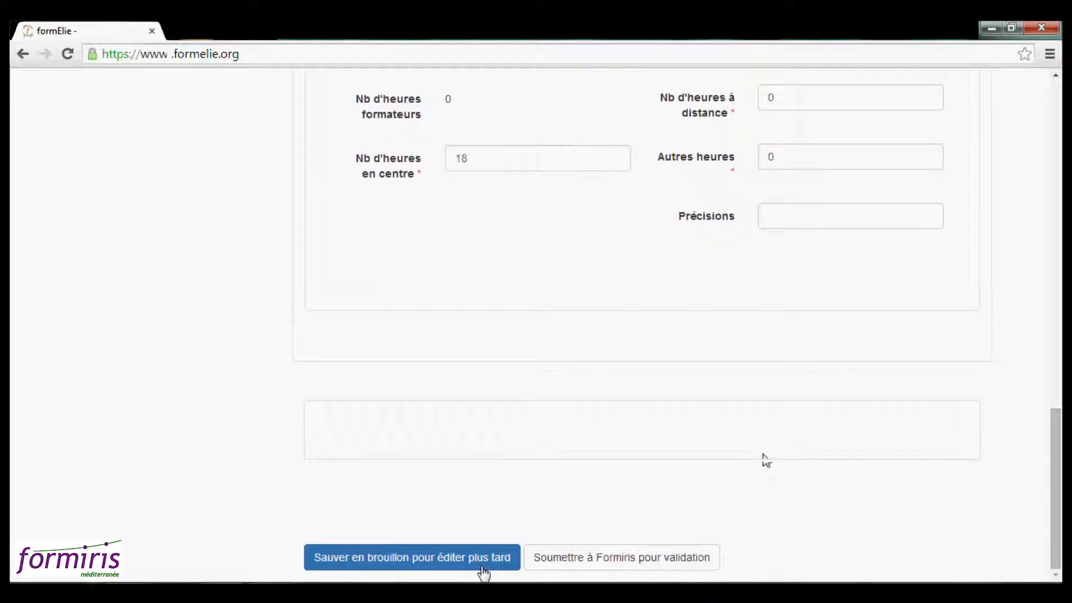
click(483, 569)
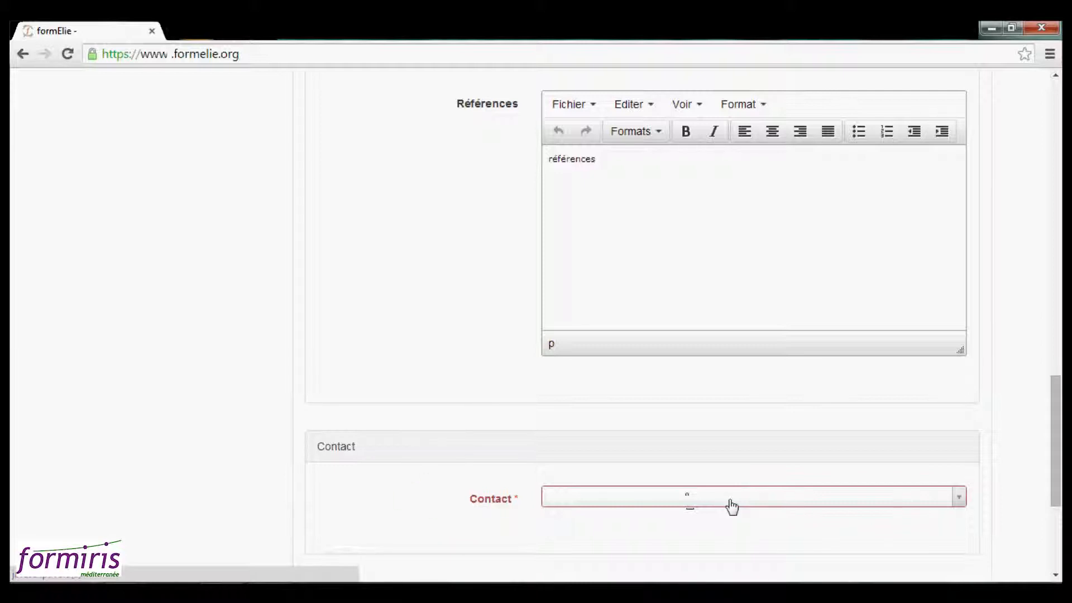
click(730, 505)
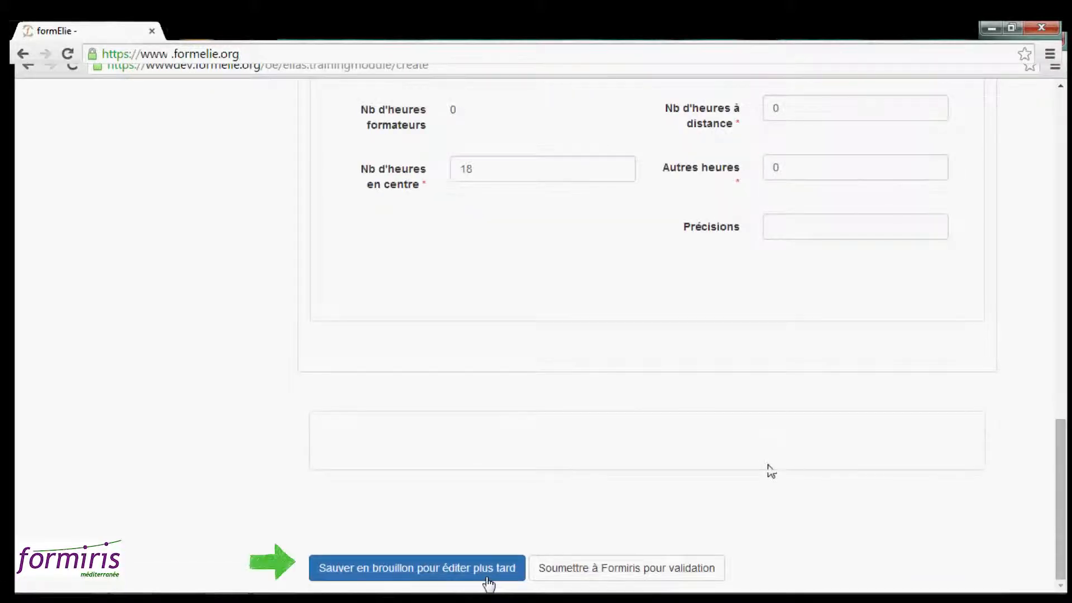
click(488, 581)
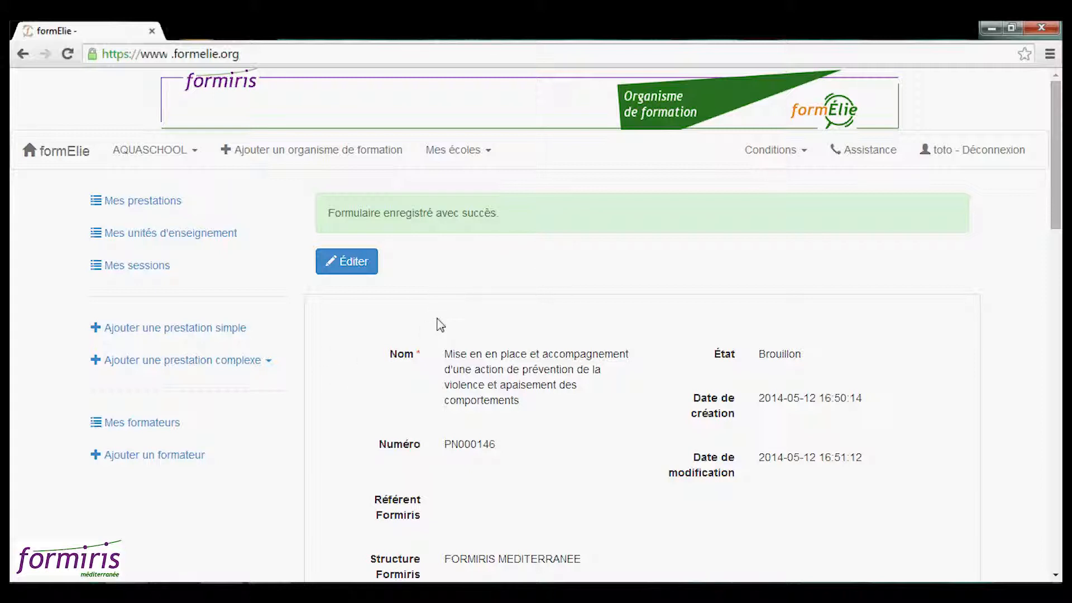
Add a teaching unit named "temps de présentiel avec l'équipe" and link it to the prestation "Mise en en place et accompagnement…"
click(212, 360)
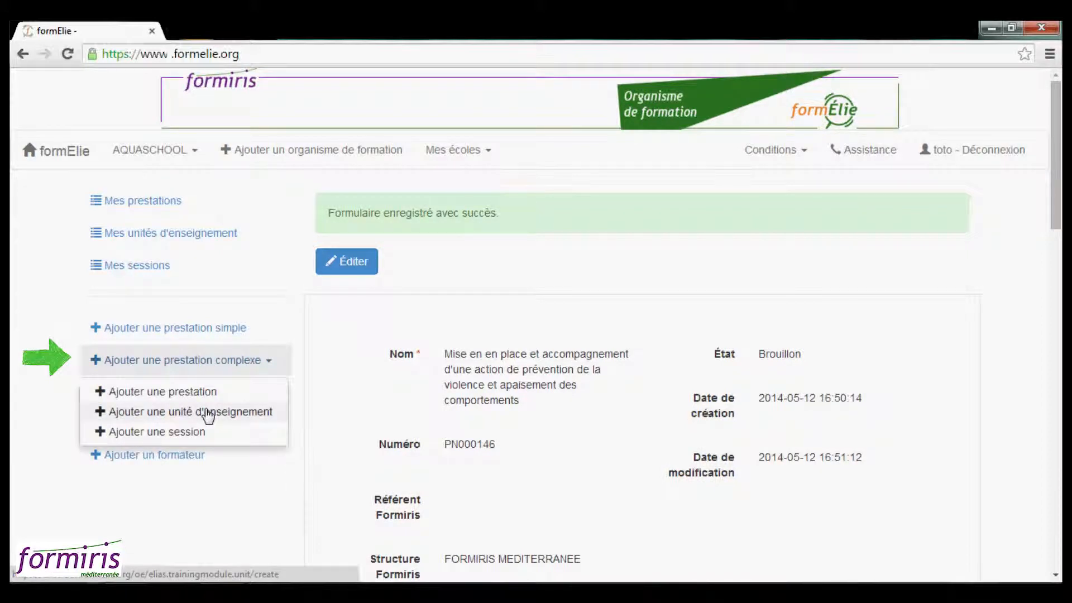
click(207, 413)
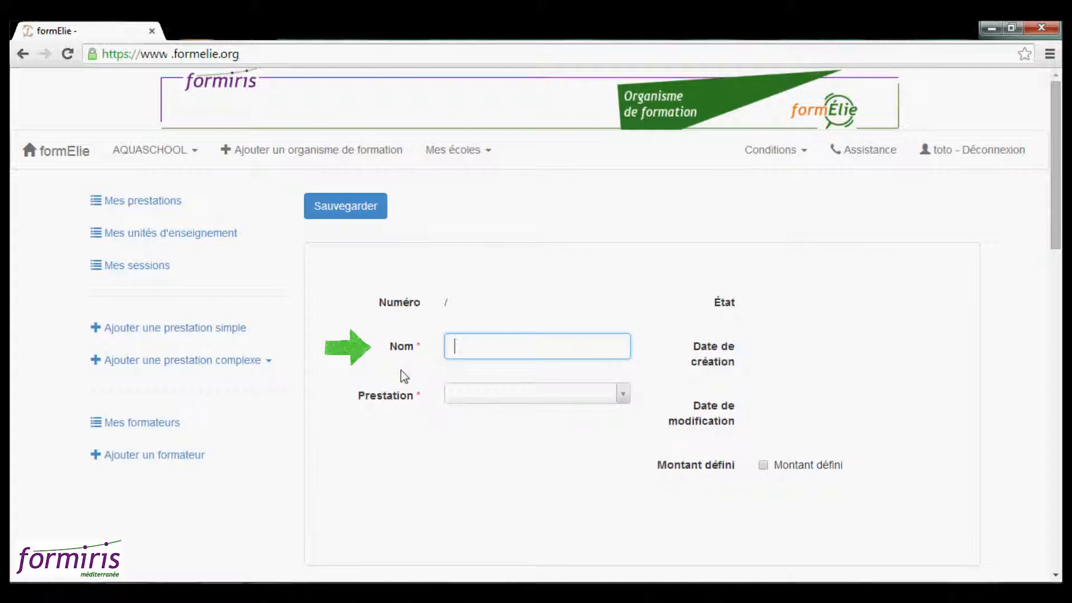
text(temps de présentiel)
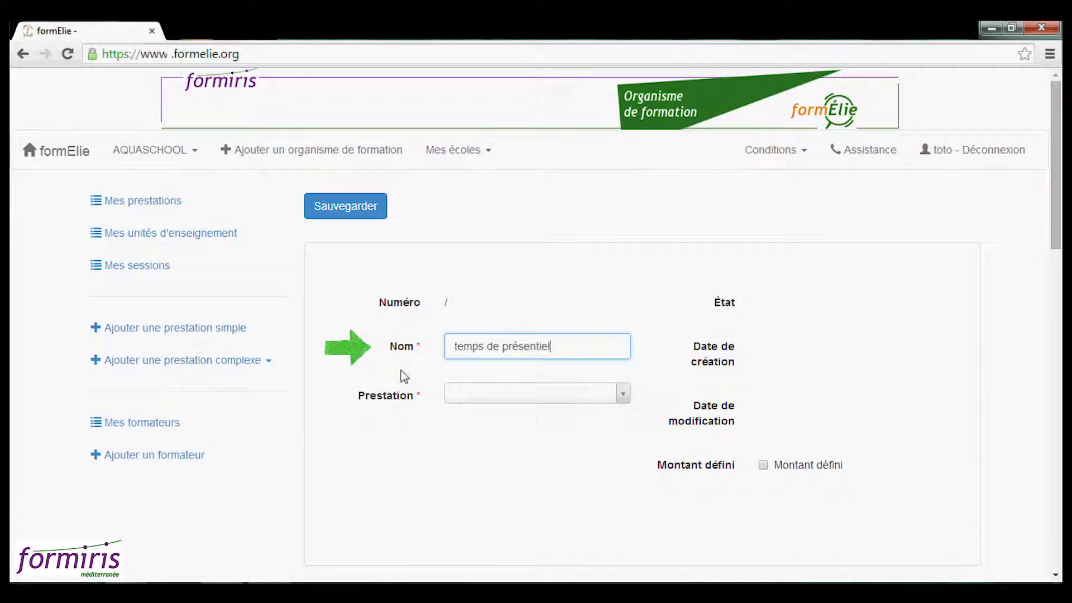
text( avec l'équipe)
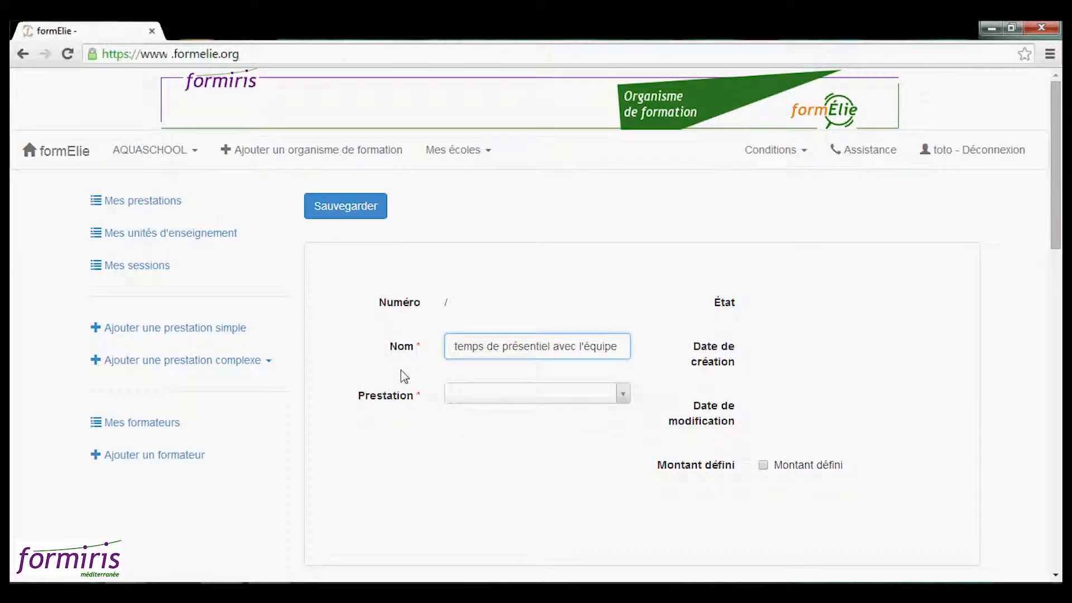
click(515, 394)
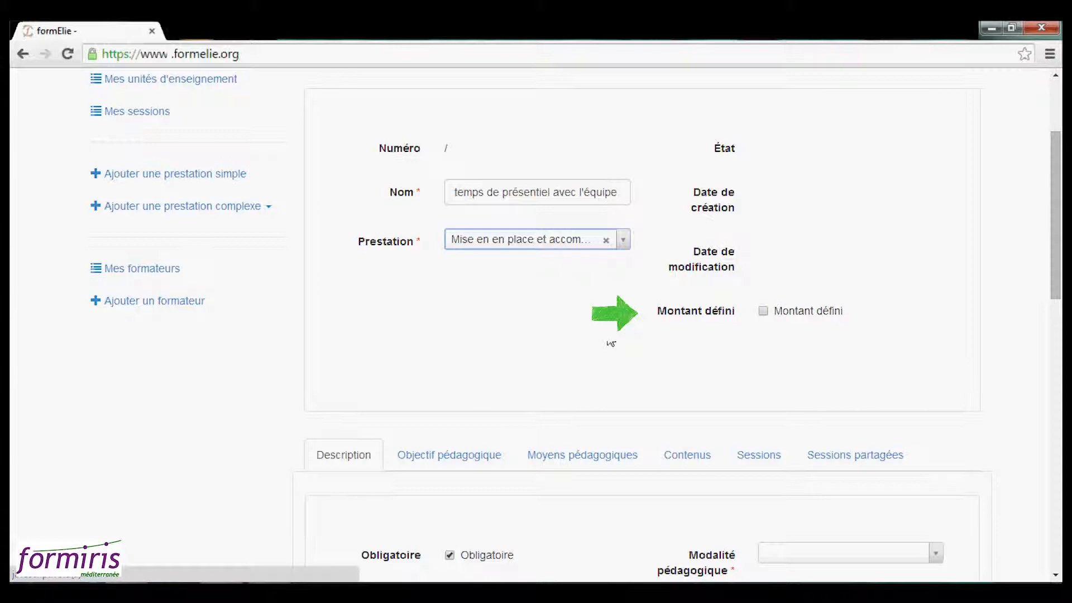
Toggle Toutes sessions obligatoires on and off, and set the unit's Nombre de sessions minimum to 2 and maximum to 4
scroll(611, 342, down, 5)
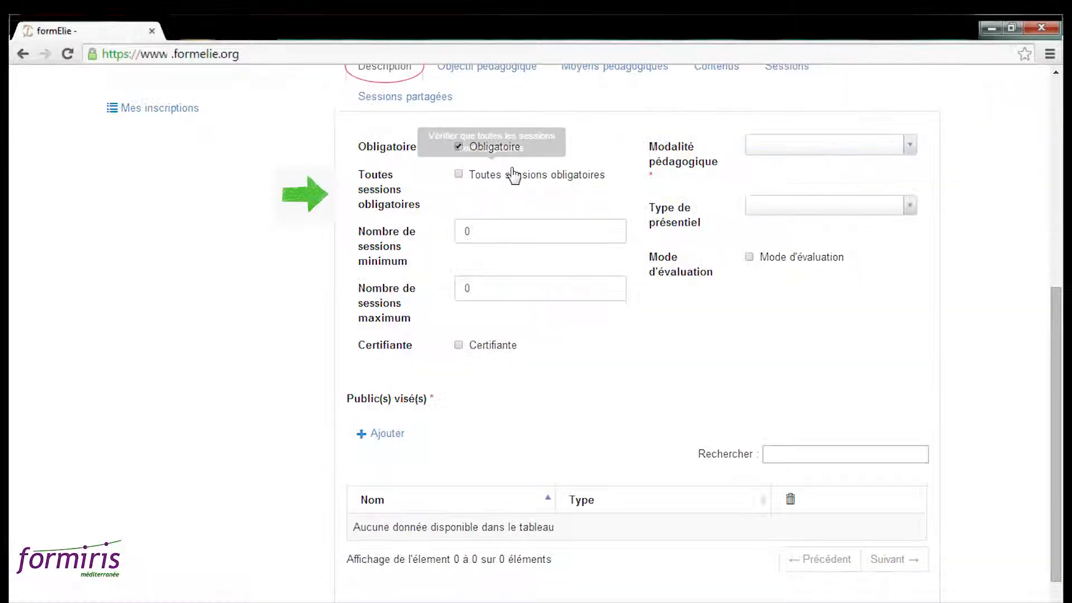
click(459, 175)
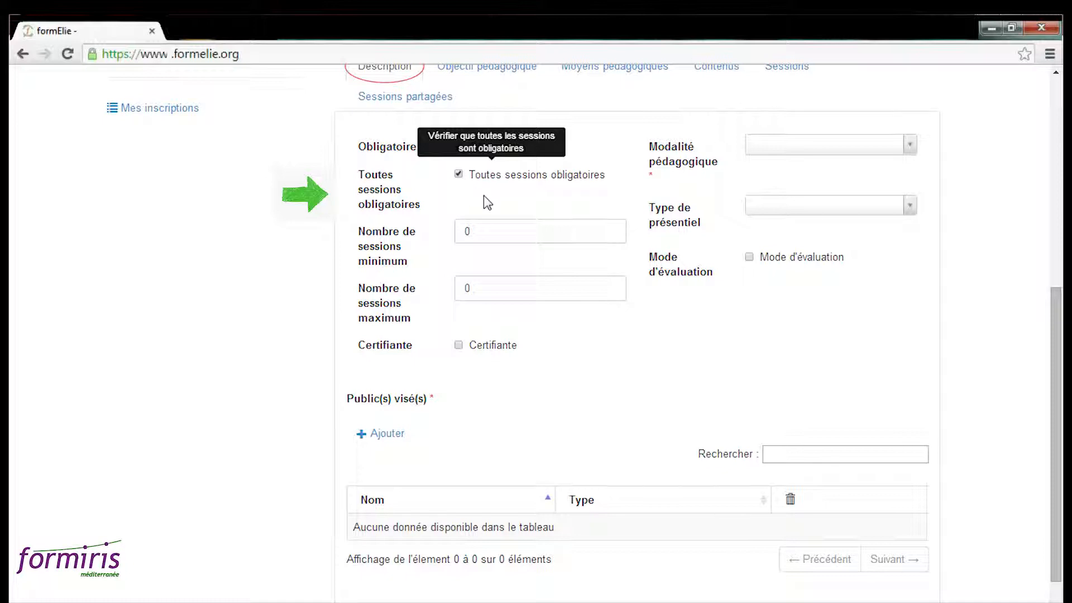
click(458, 175)
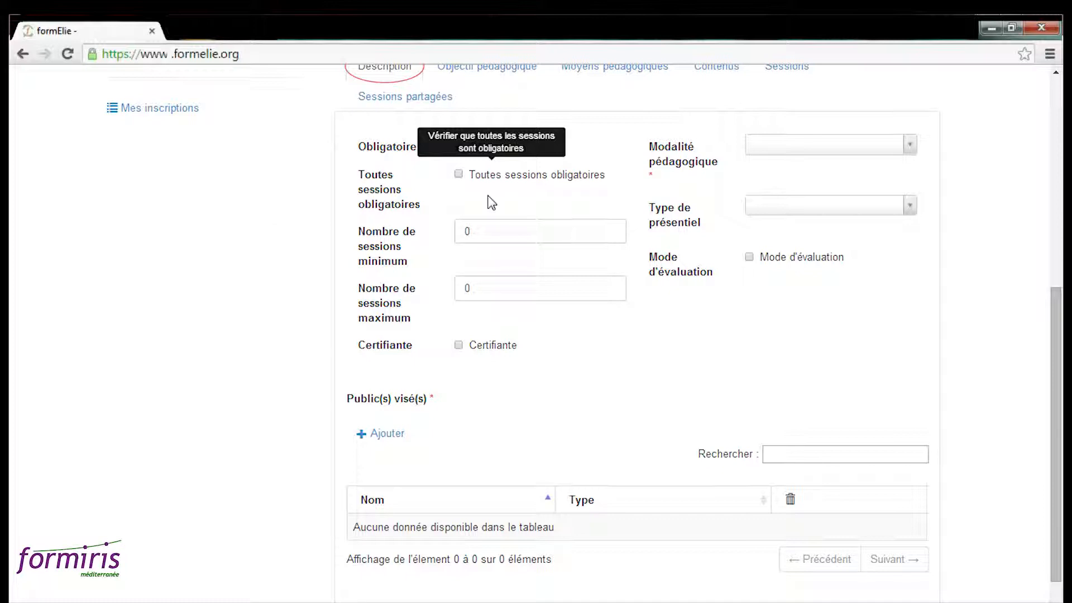
click(488, 232)
drag(488, 231, 463, 231)
text(2)
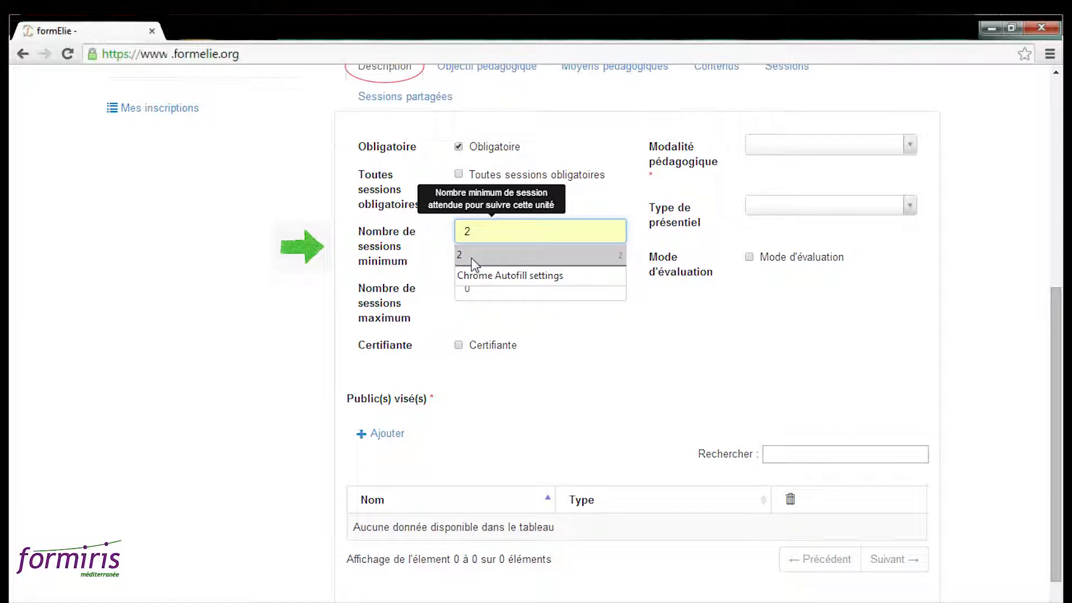
click(471, 255)
drag(479, 287, 454, 285)
text(4)
click(513, 321)
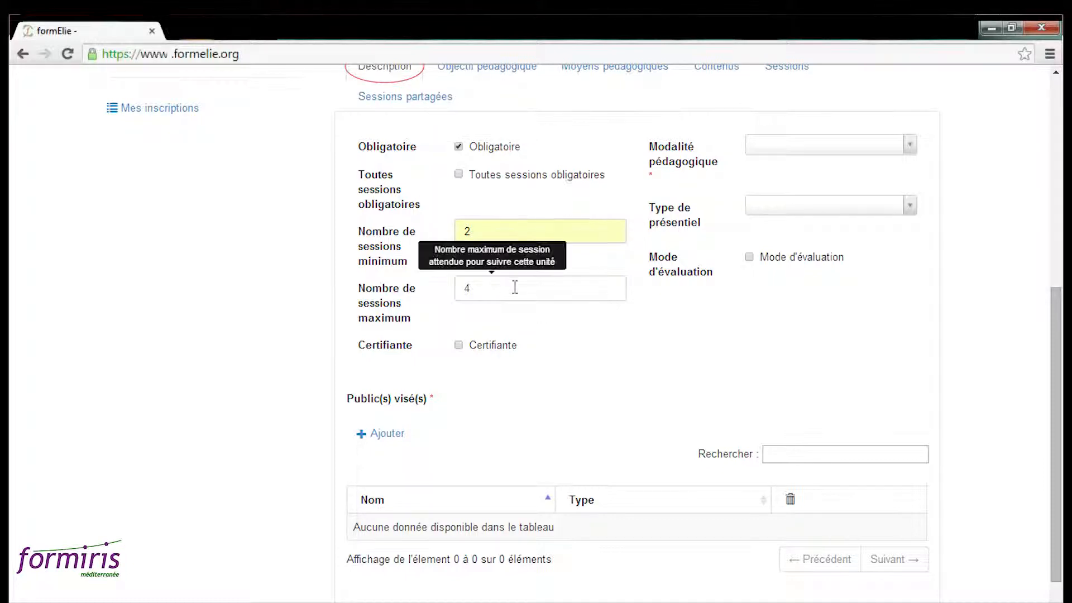
Clear the minimum and maximum numbers of sessions and enable Toutes sessions obligatoires for the teaching unit
drag(510, 285, 462, 286)
key(BackSpace)
drag(479, 231, 461, 230)
key(BackSpace)
click(459, 174)
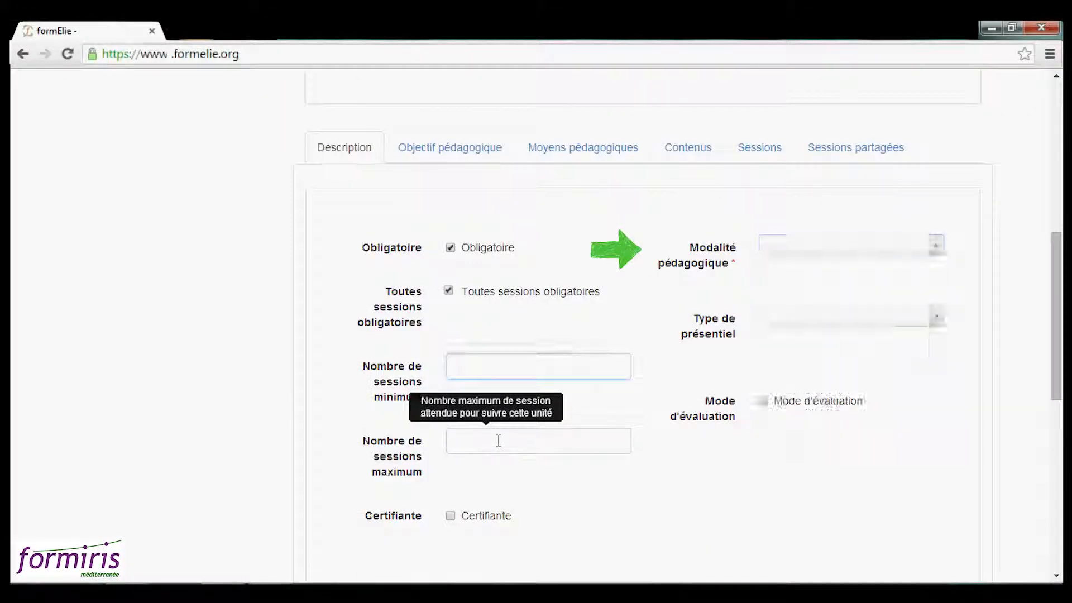
Set Modalité pédagogique to Formation standard and Type de présentiel to Entièrement présentielle, and enable Mode d'évaluation to add an evaluation
click(859, 245)
scroll(893, 391, down, 3)
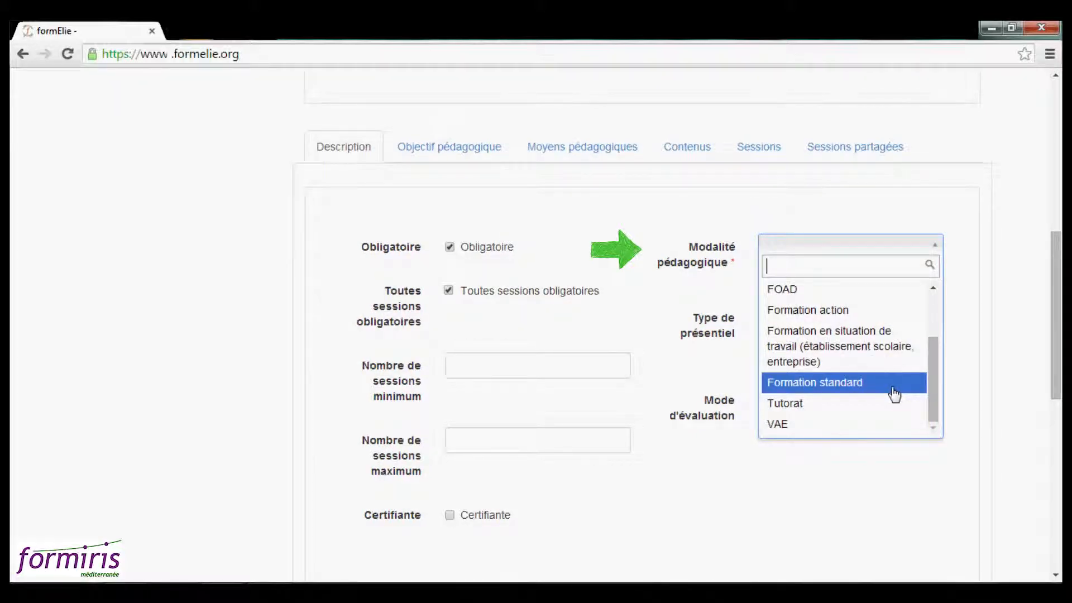
click(895, 394)
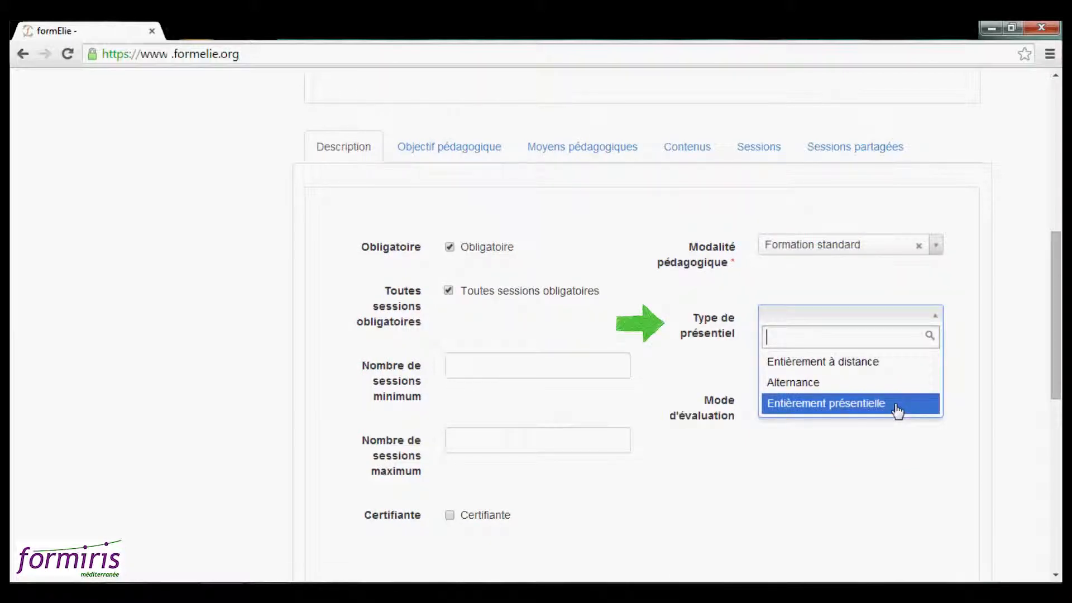
click(896, 405)
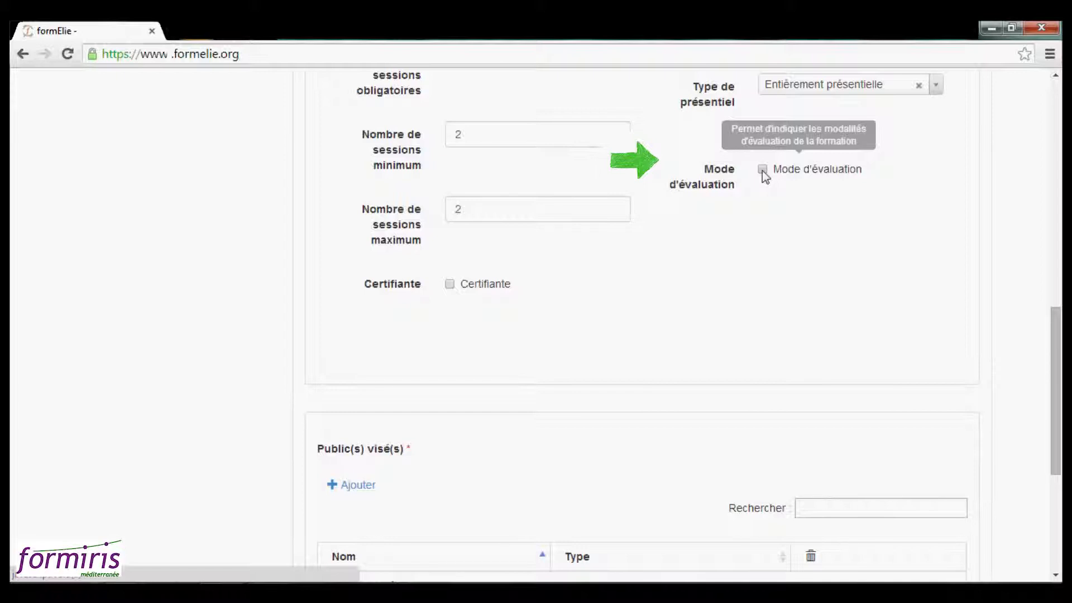
click(762, 169)
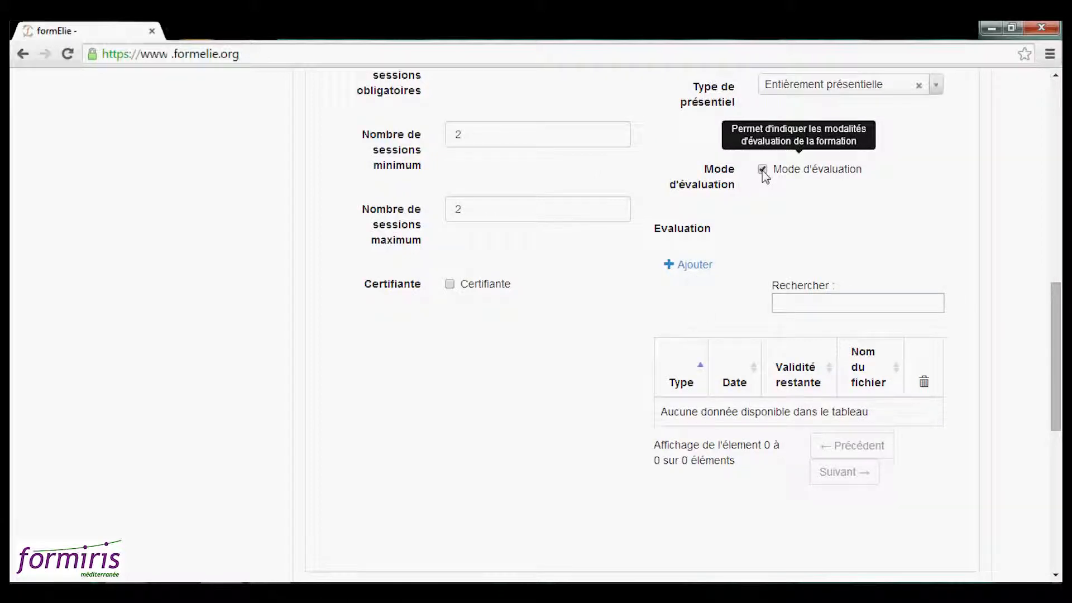
click(690, 265)
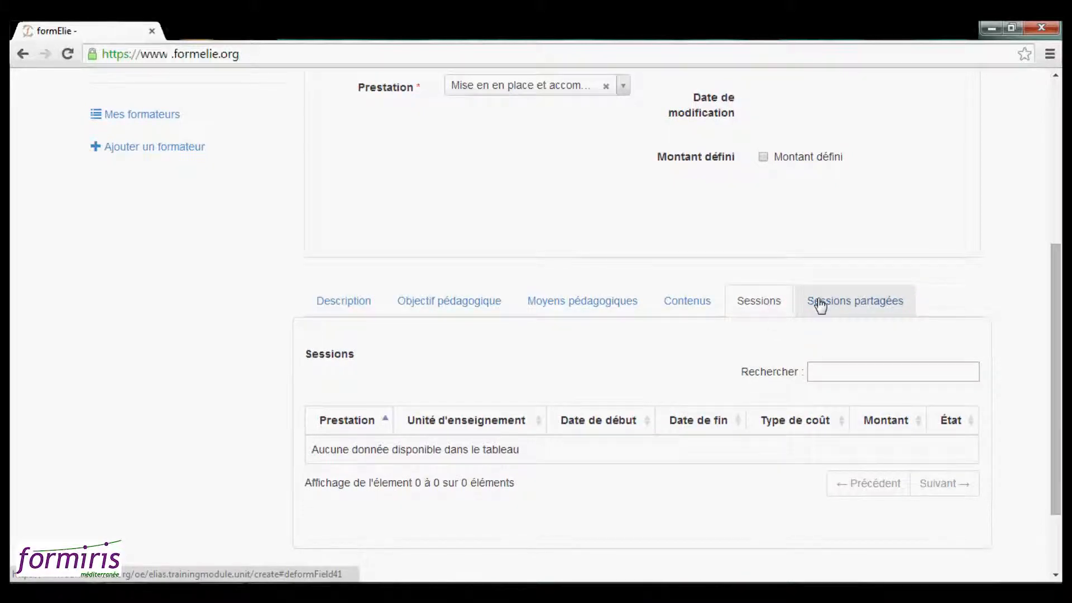
Save the teaching unit and open the list of teaching units
scroll(820, 306, up, 4)
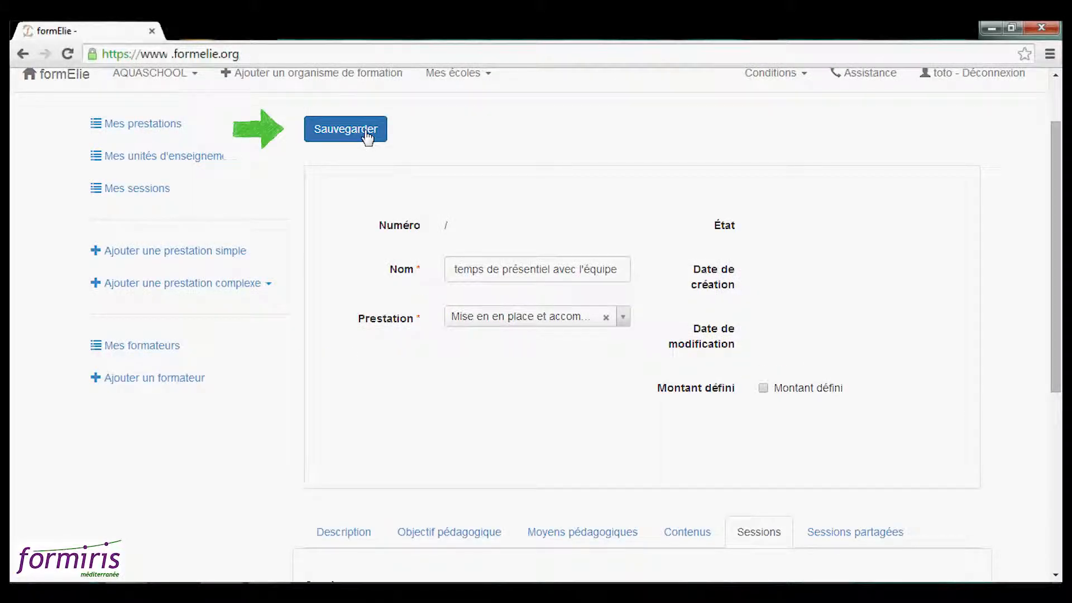
click(366, 134)
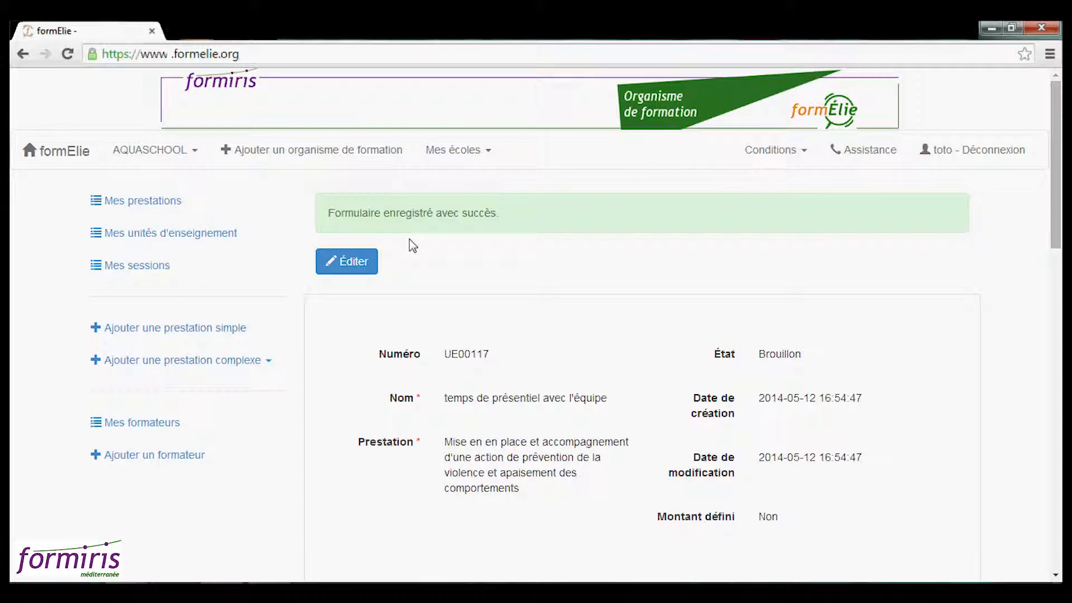
click(156, 207)
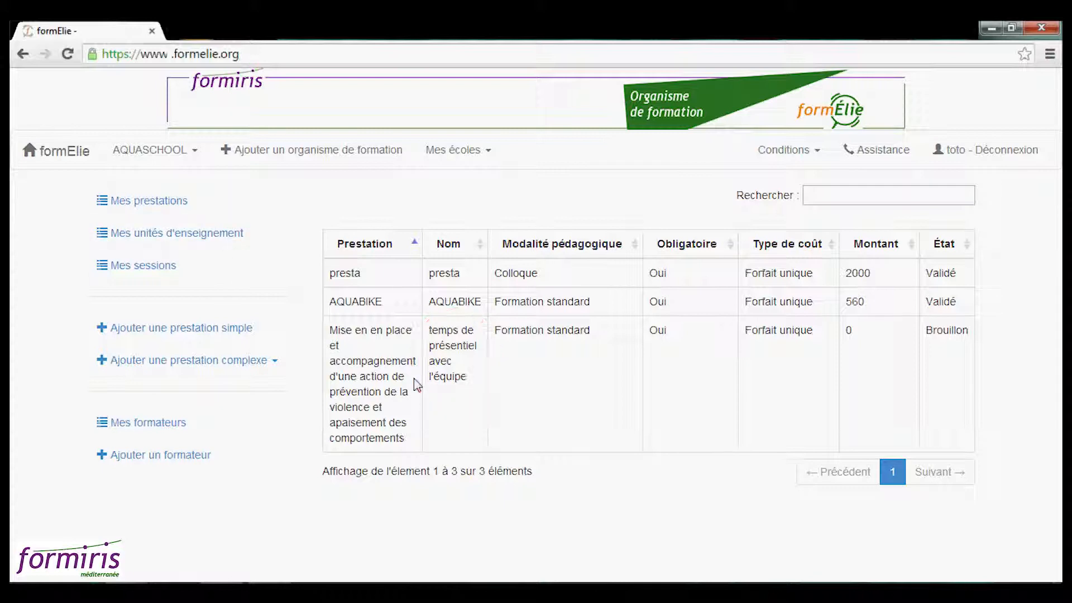
Add a session for the unit "temps de présentiel avec l'équipe" with Seuil minimum 12 and Seuil maximum 26
click(246, 370)
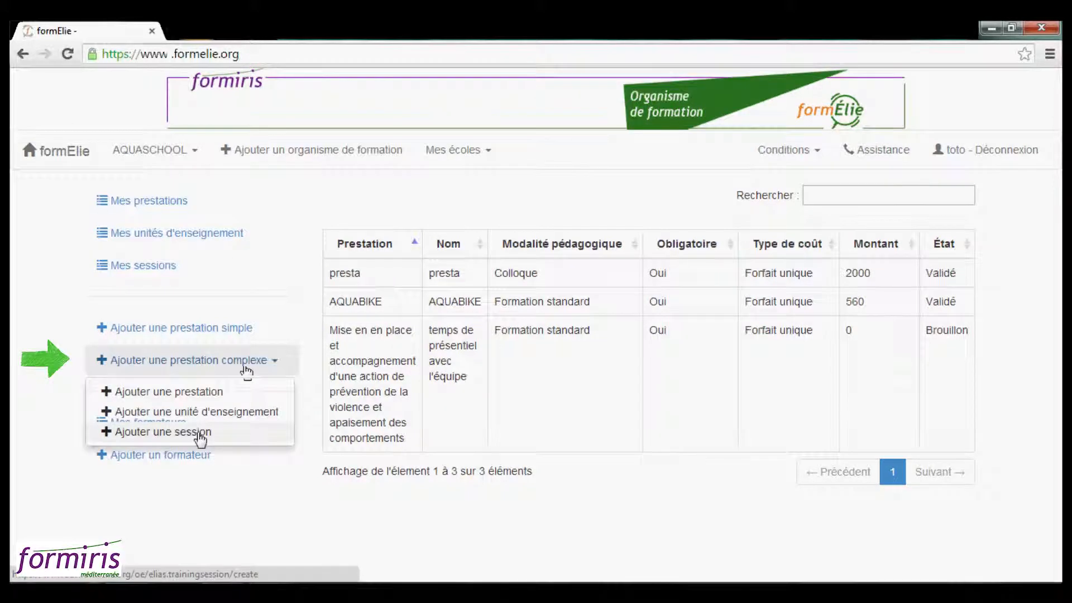
click(200, 437)
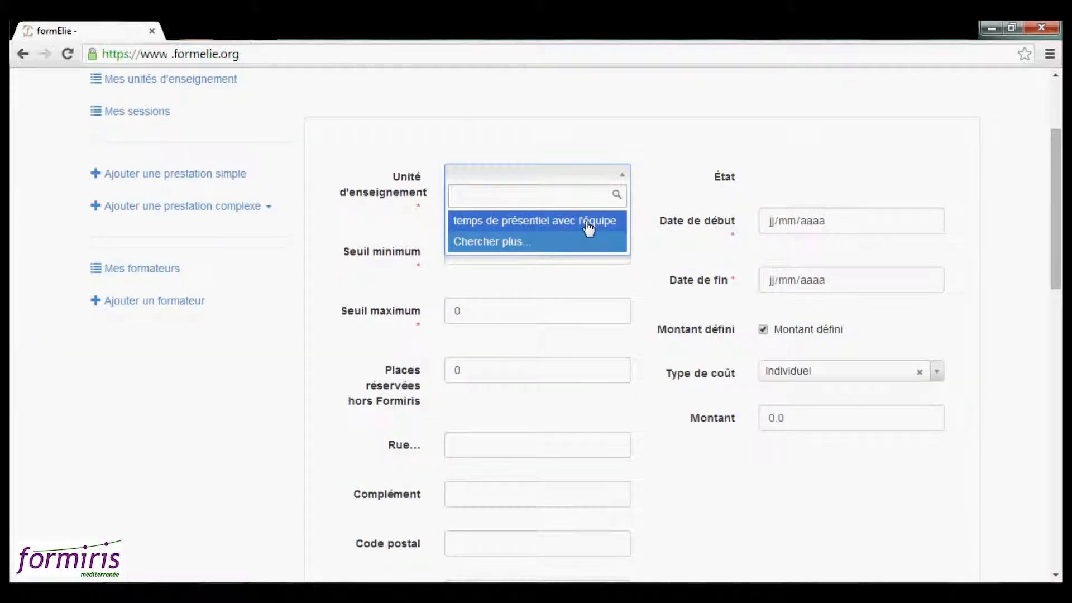
click(588, 226)
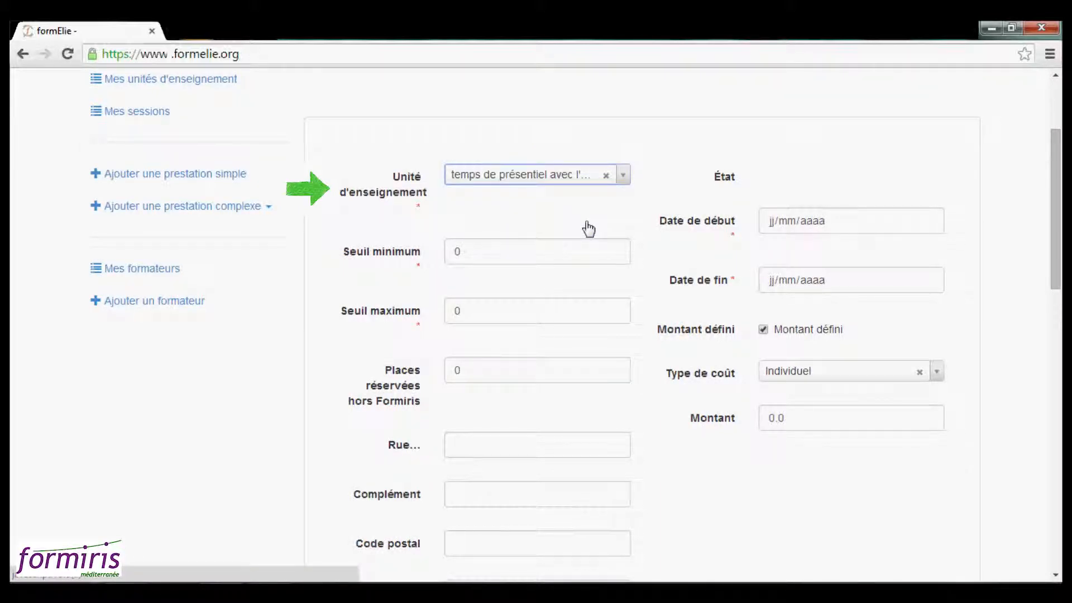
key(Tab)
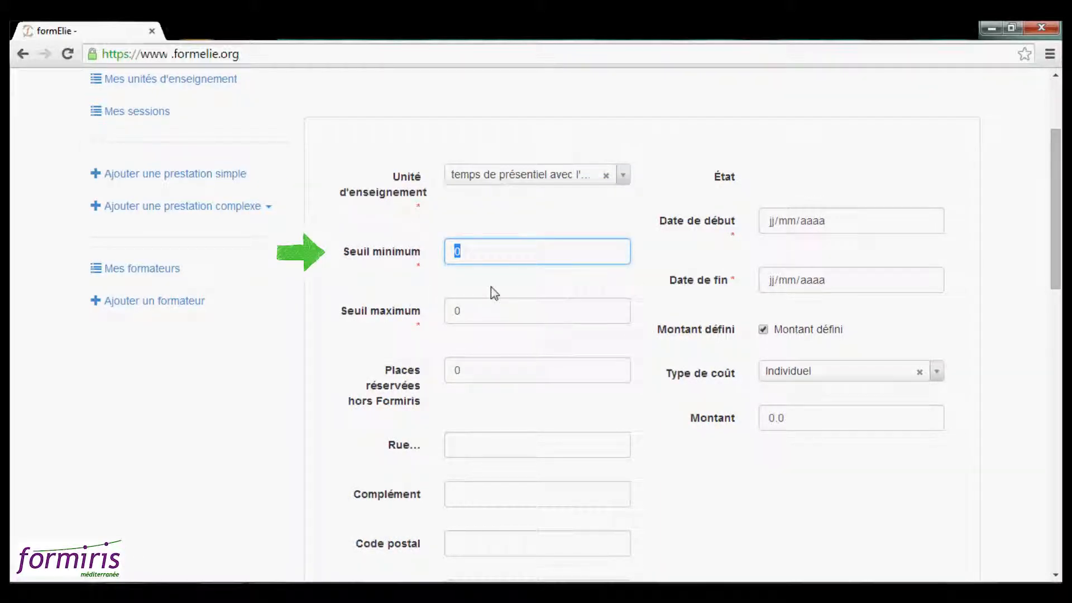
key(Tab)
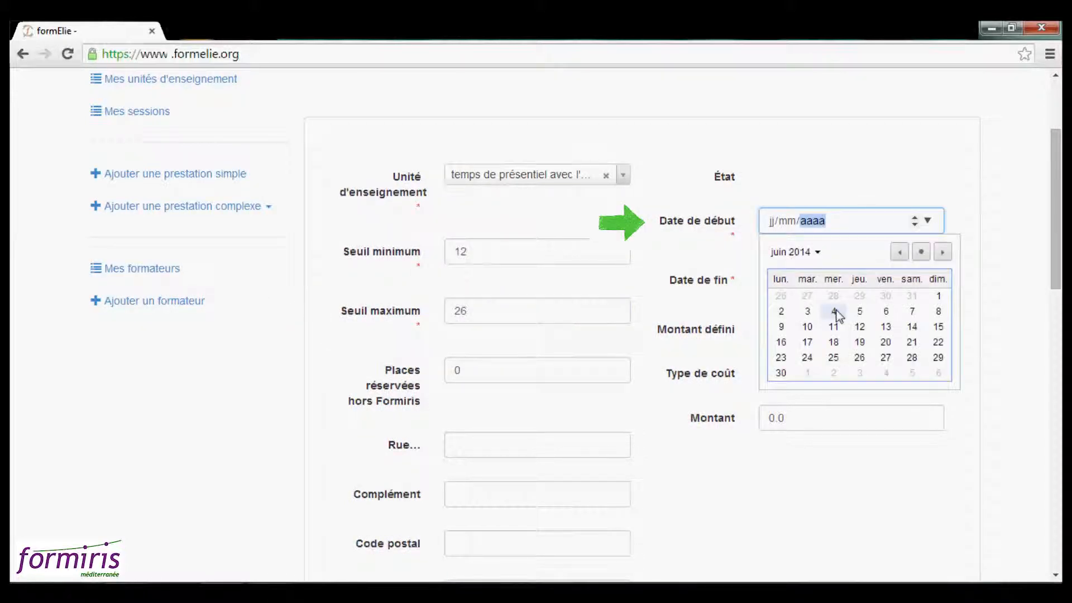
Set both the Date de début and the Date de fin of the session to 04/06/2014
click(834, 311)
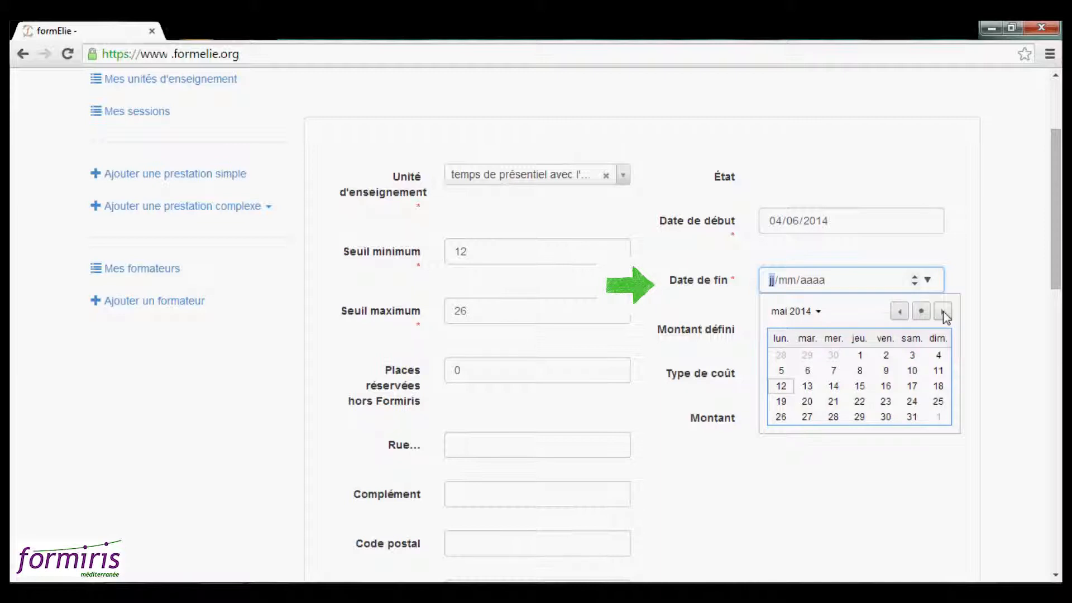
click(943, 311)
click(859, 416)
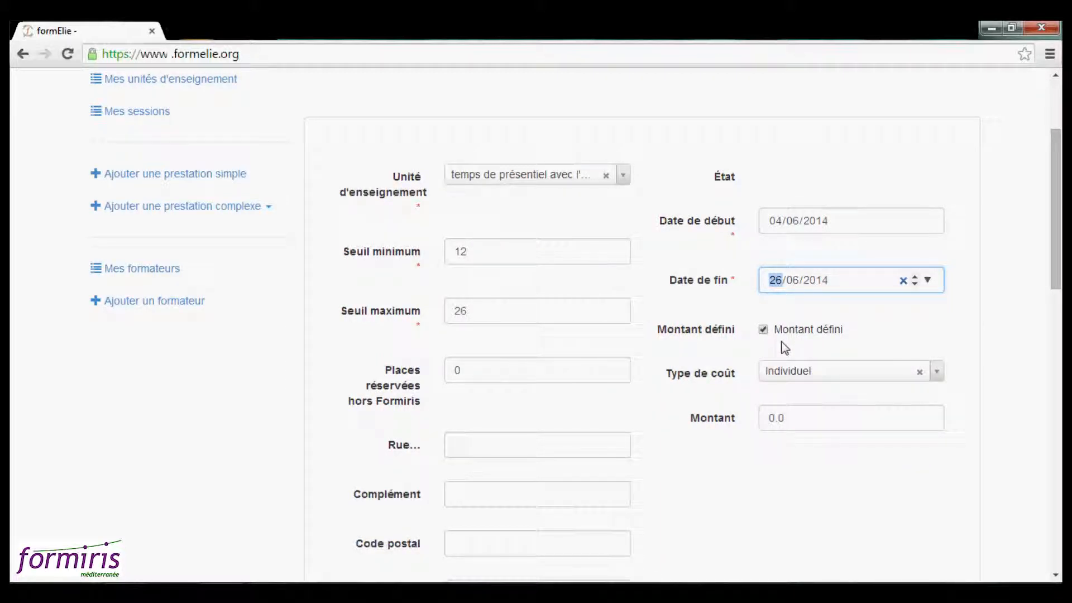
text(04)
Enter a Montant of 300, and replace it with the cost type Forfait unique and a Montant of 1200
double_click(773, 418)
text(300)
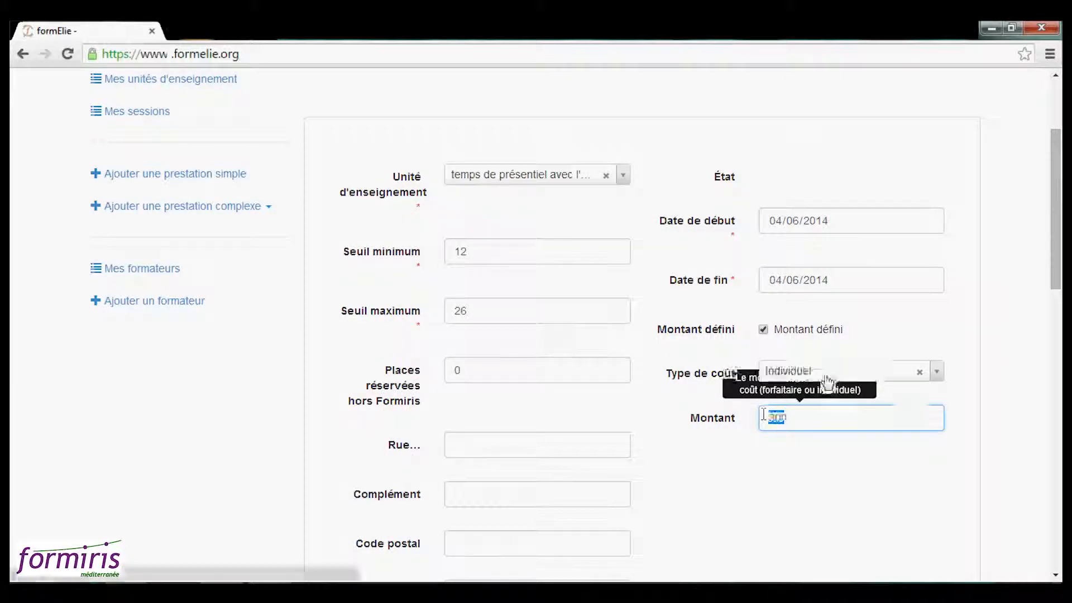
click(826, 375)
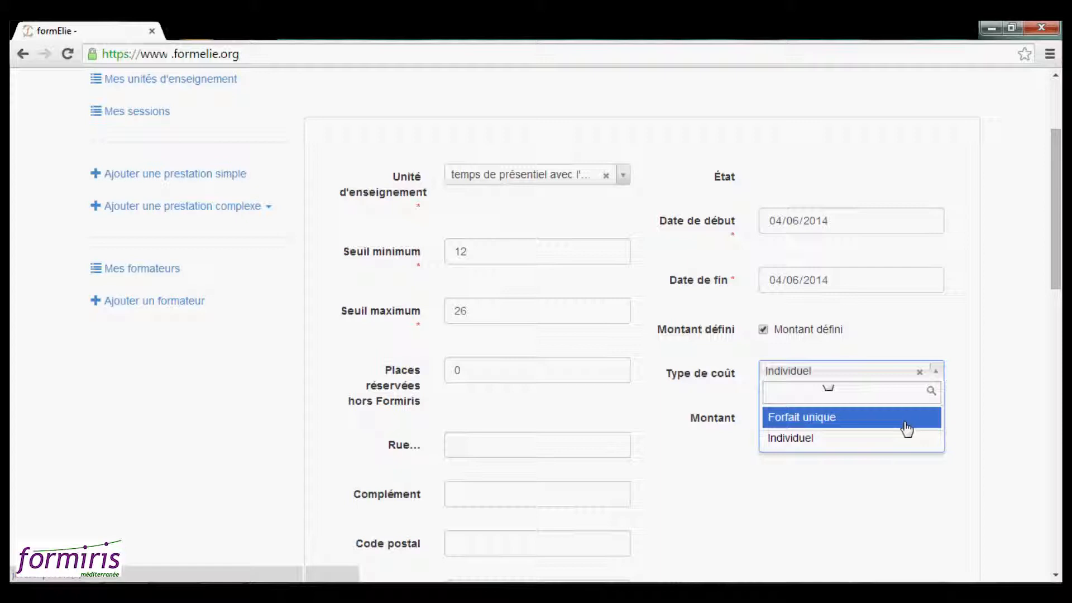
click(905, 424)
double_click(776, 417)
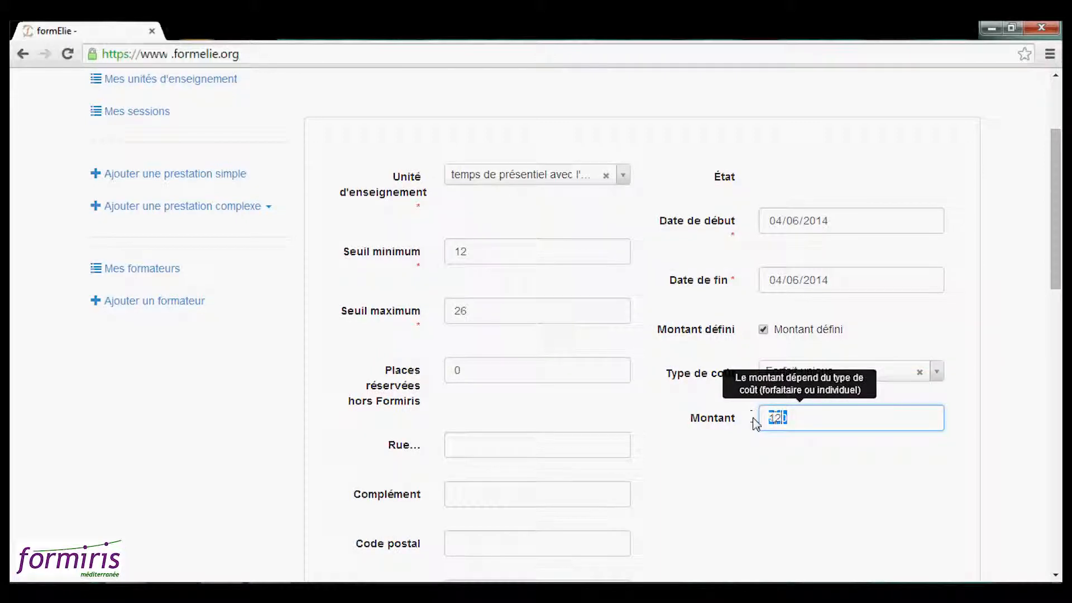
text(1200)
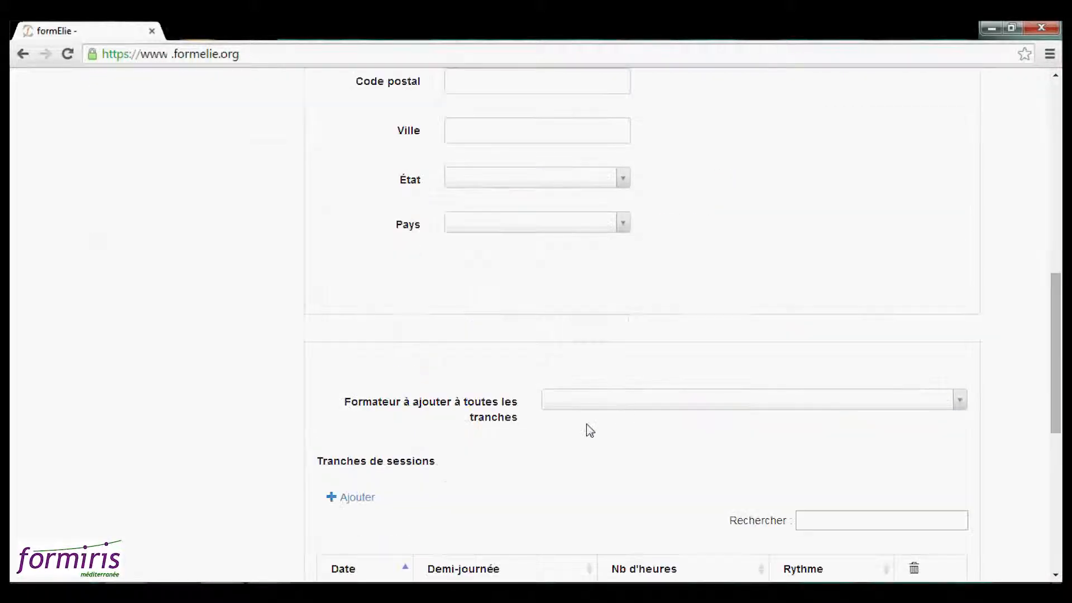
Go to the Formateur à ajouter à toutes les tranches field and save the session
click(621, 399)
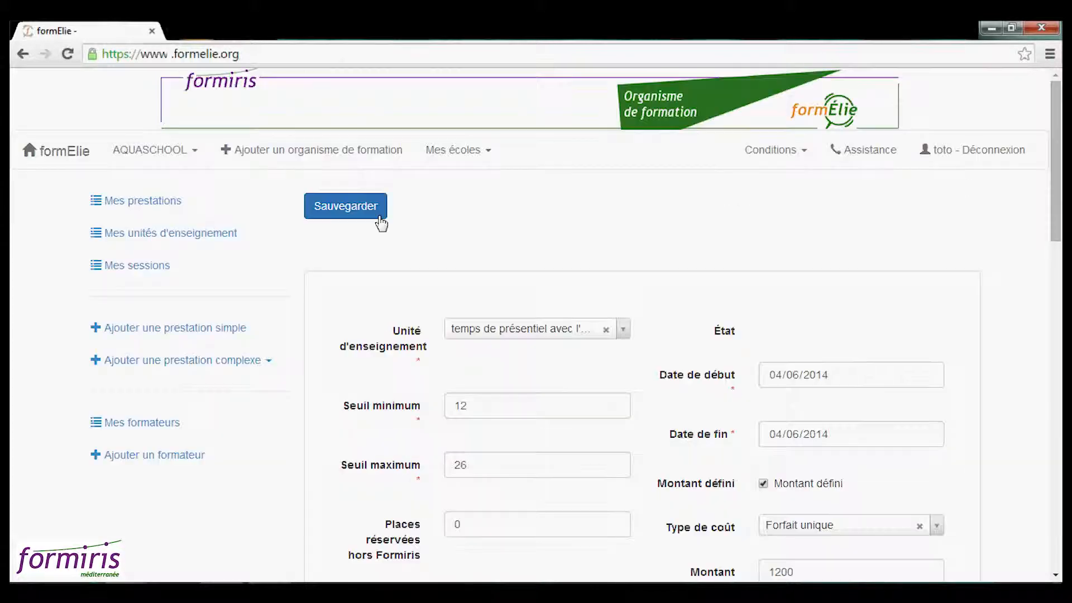
click(346, 206)
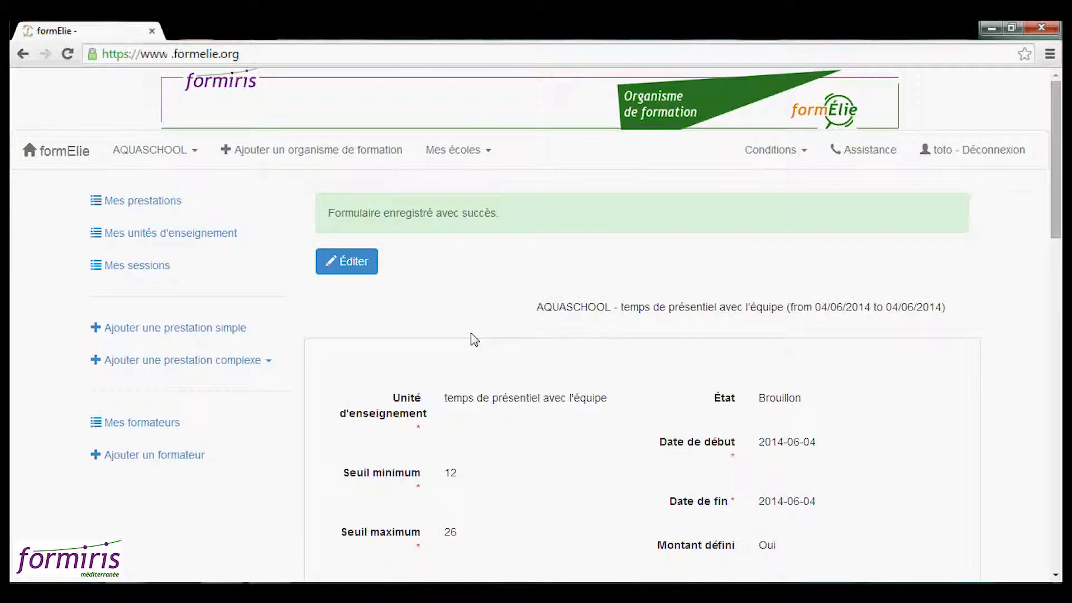
Add a second session for "temps de présentiel avec l'équipe" with thresholds 12 and 26 and start and end dates 02/07/2014
click(202, 361)
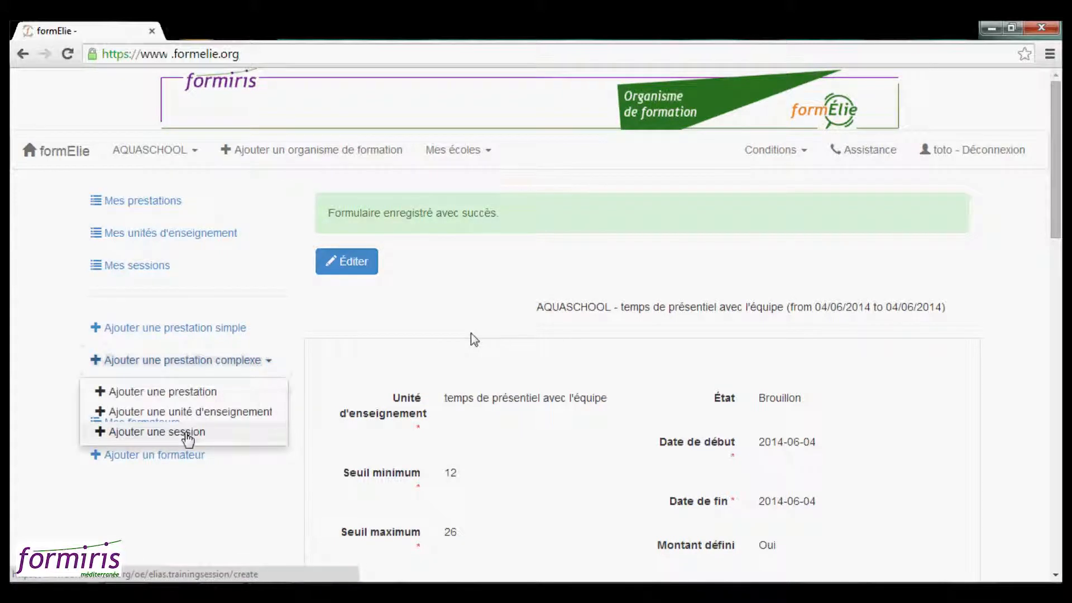
click(186, 437)
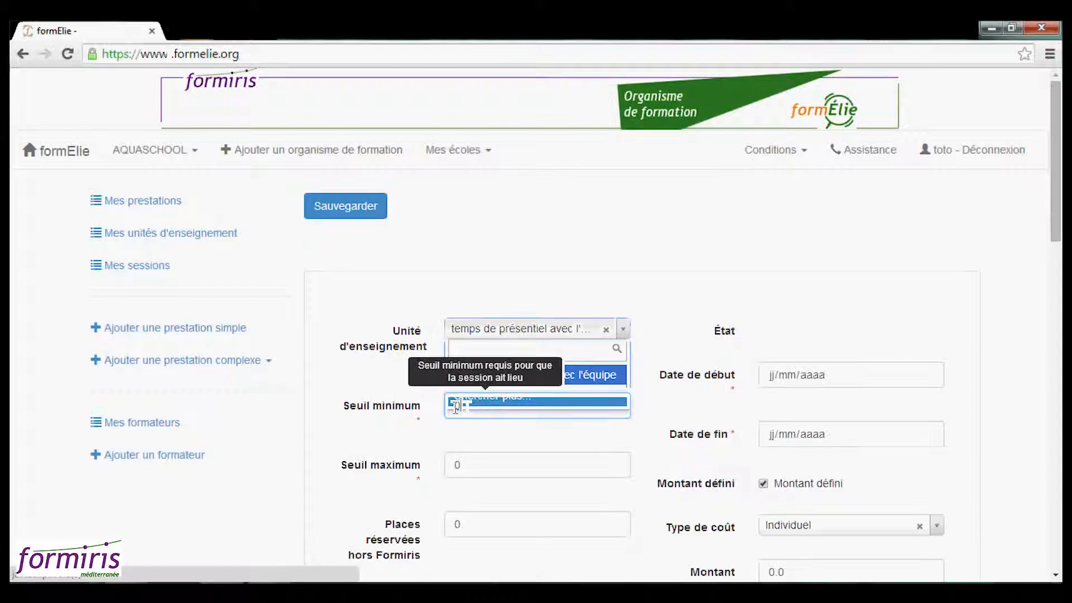
click(487, 375)
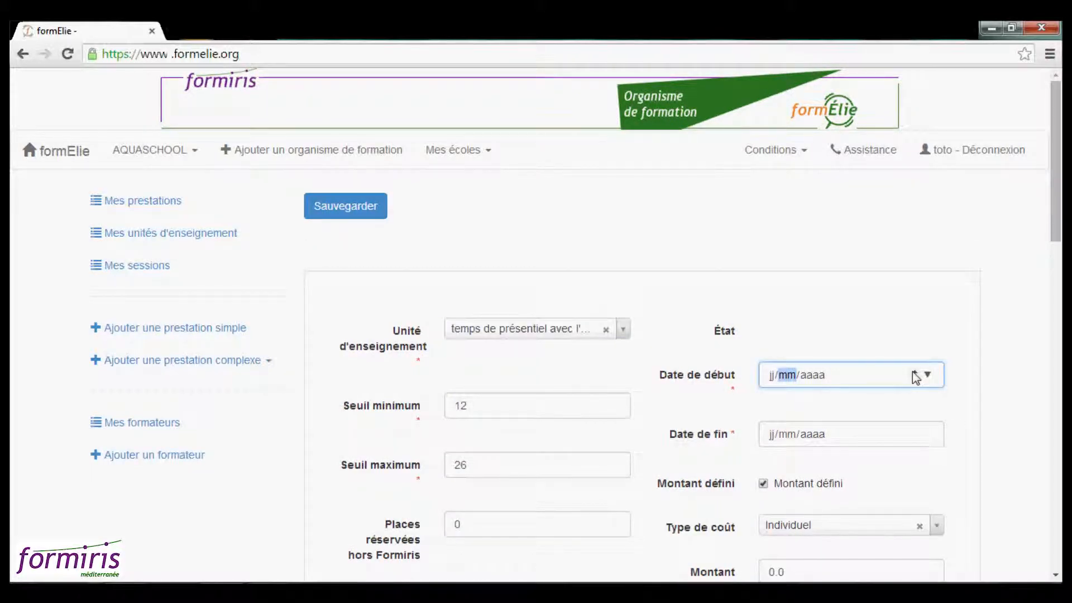
click(927, 374)
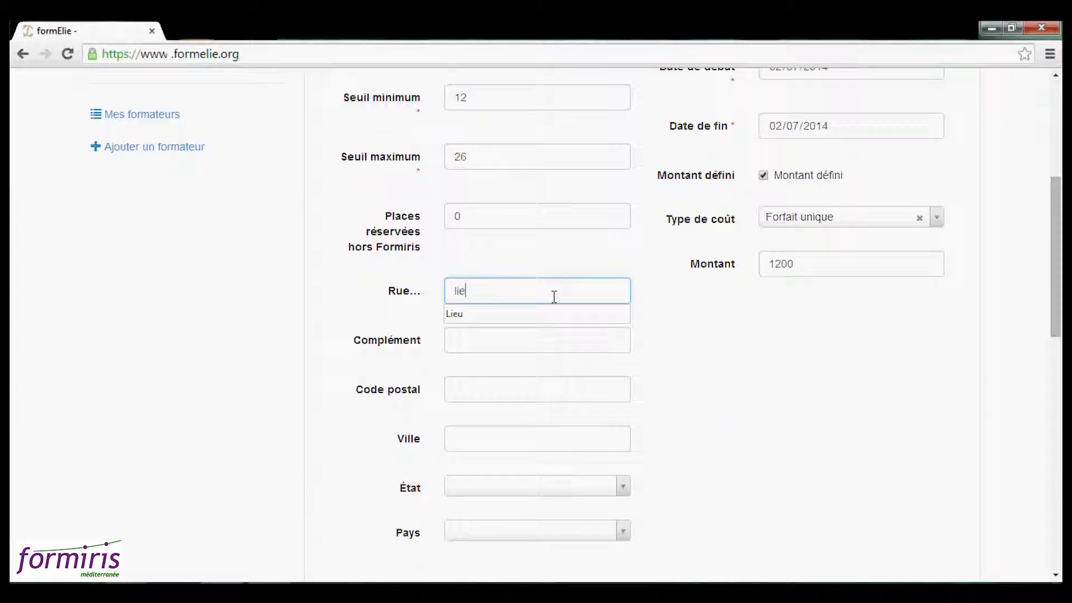
text(u)
key(BackSpace)
key(BackSpace)
key(BackSpace)
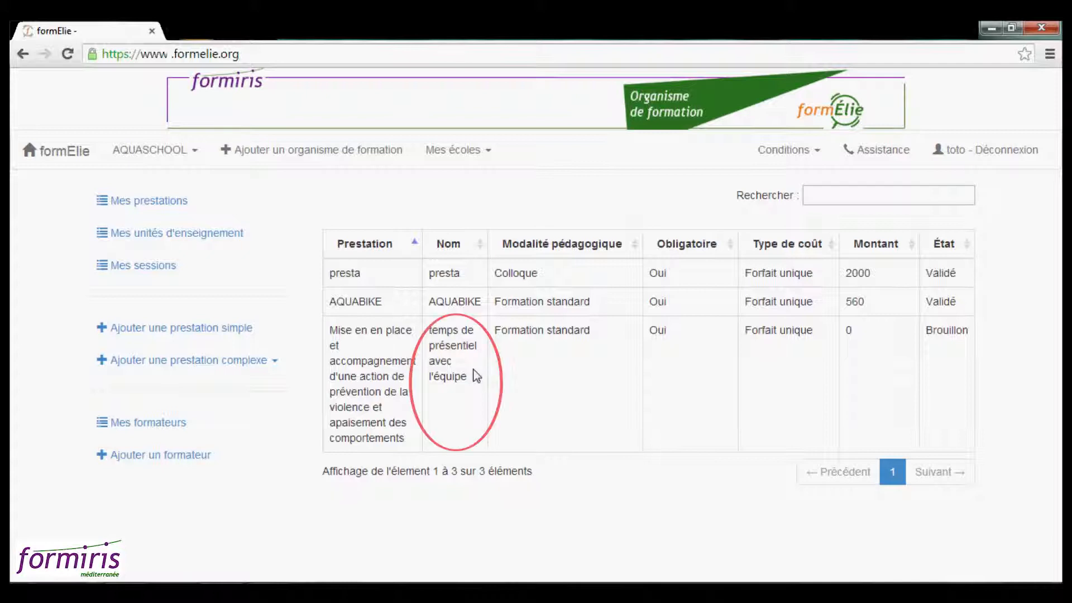
Review the teaching unit "temps de présentiel avec l'équipe", and open the lists of teaching units and sessions
click(475, 375)
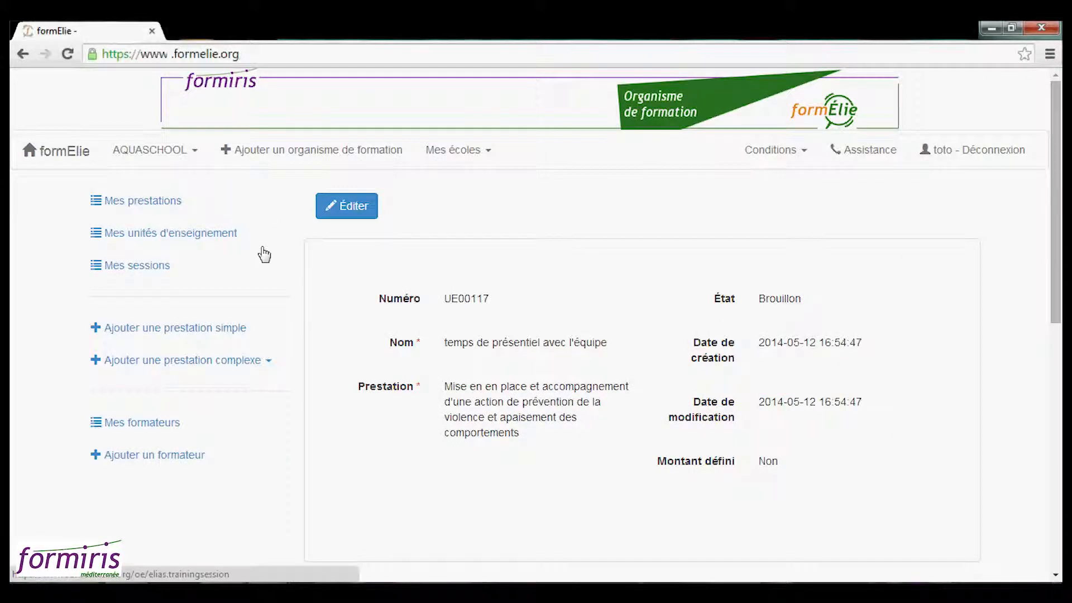
click(263, 209)
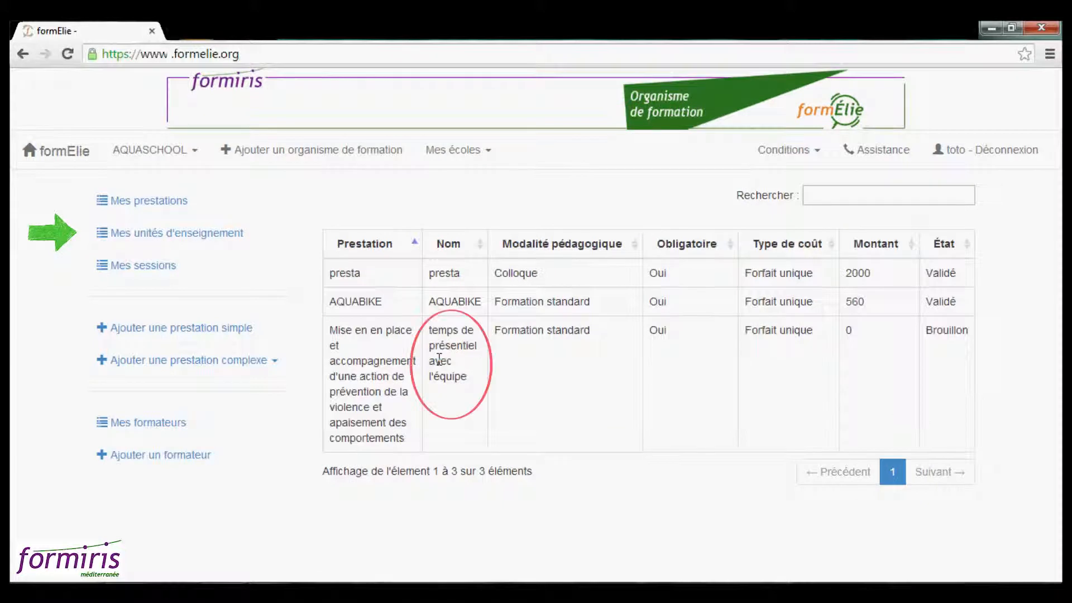
click(210, 266)
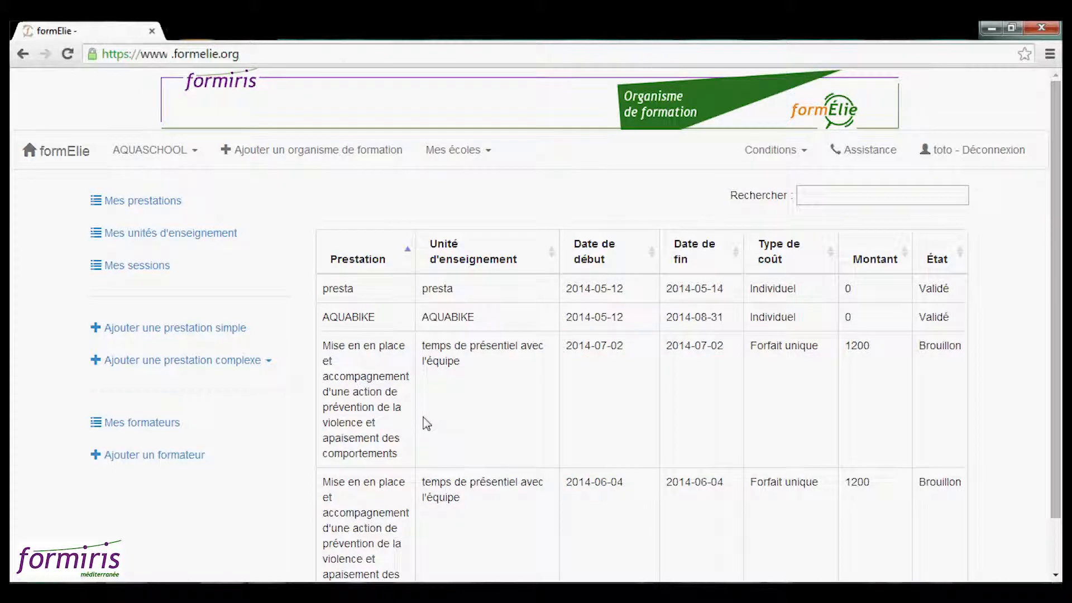
Open the draft prestation "Mise en en place et accompagnement d'une action de prévention de la violence…" for editing
click(255, 364)
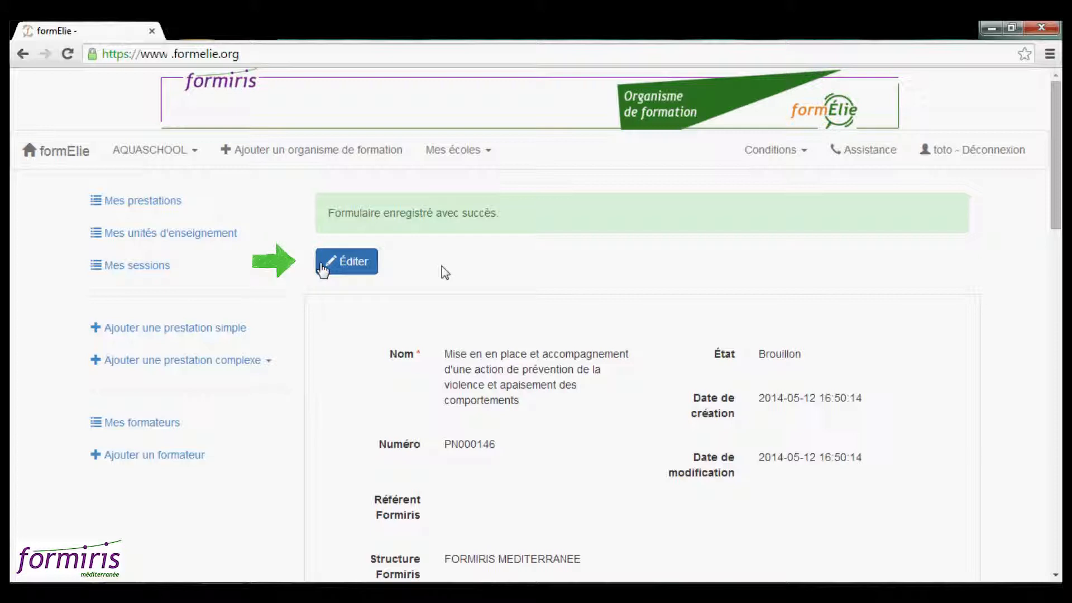
click(322, 266)
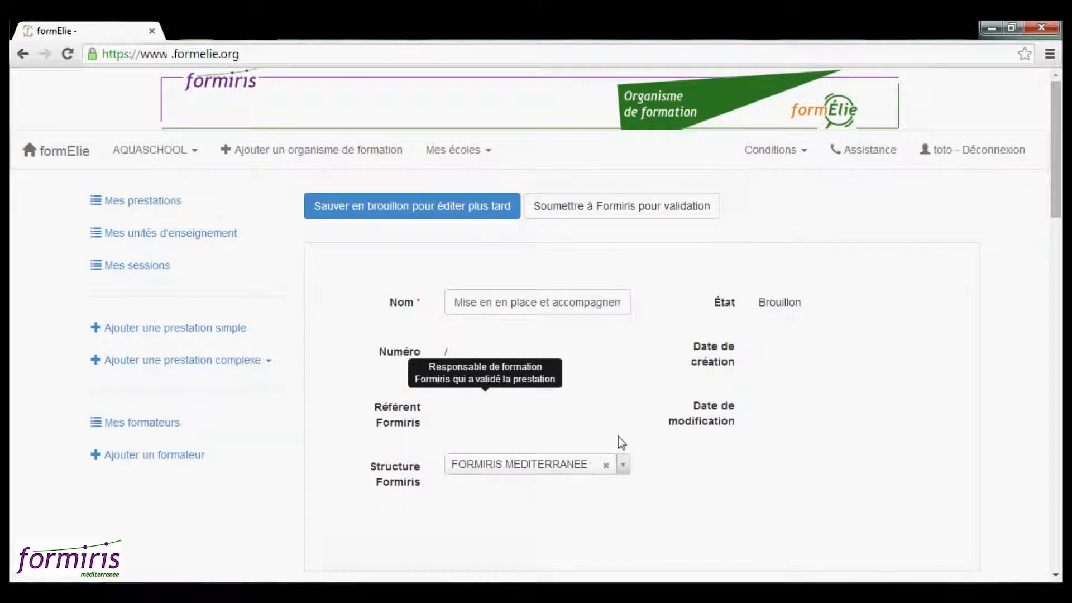